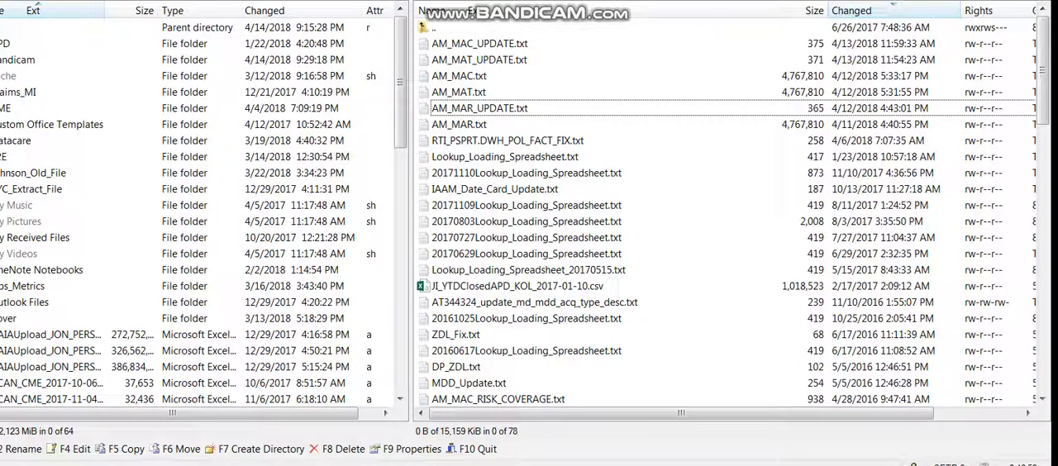
# Open AM_MAR.txt from the remote source folder and examine the insert statements' table name, column list and values.
pyautogui.press('Down')
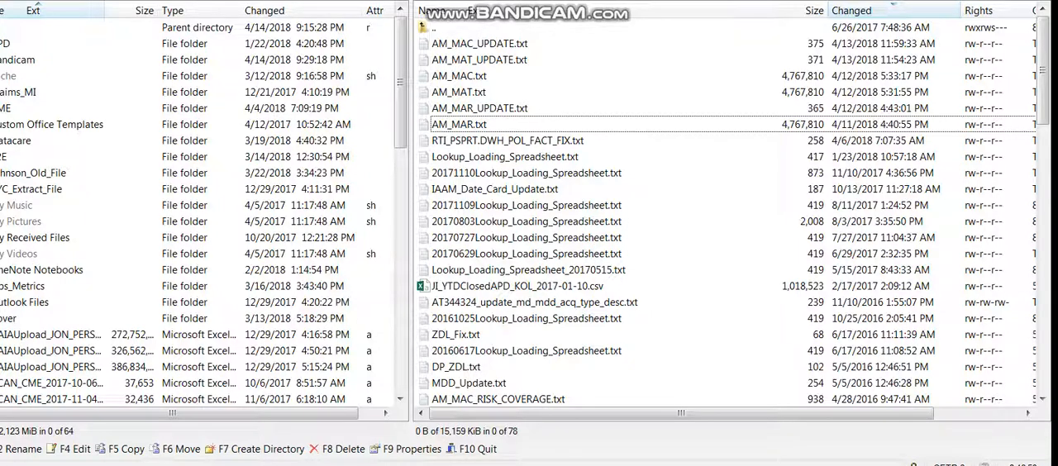
pyautogui.press('Return')
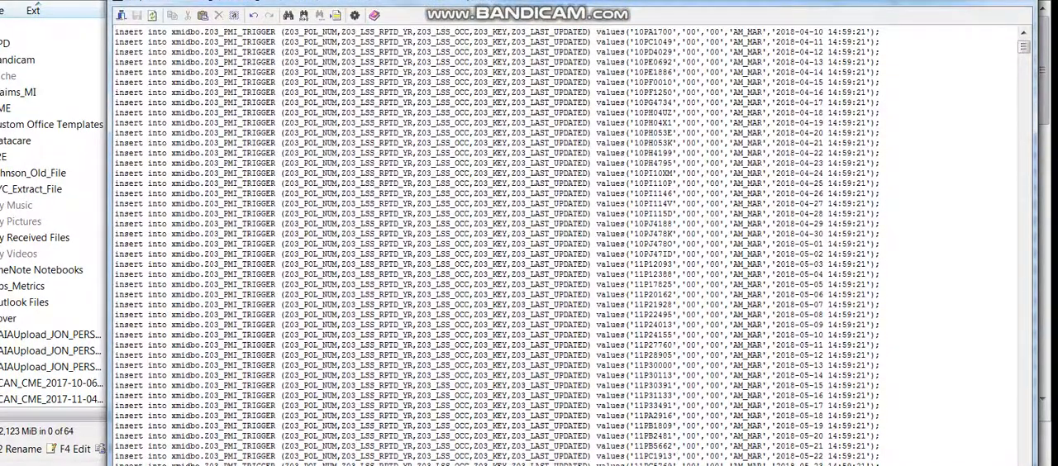
pyautogui.moveTo(271, 32); pyautogui.dragTo(205, 32)
pyautogui.click(356, 62)
pyautogui.moveTo(635, 32); pyautogui.dragTo(883, 31)
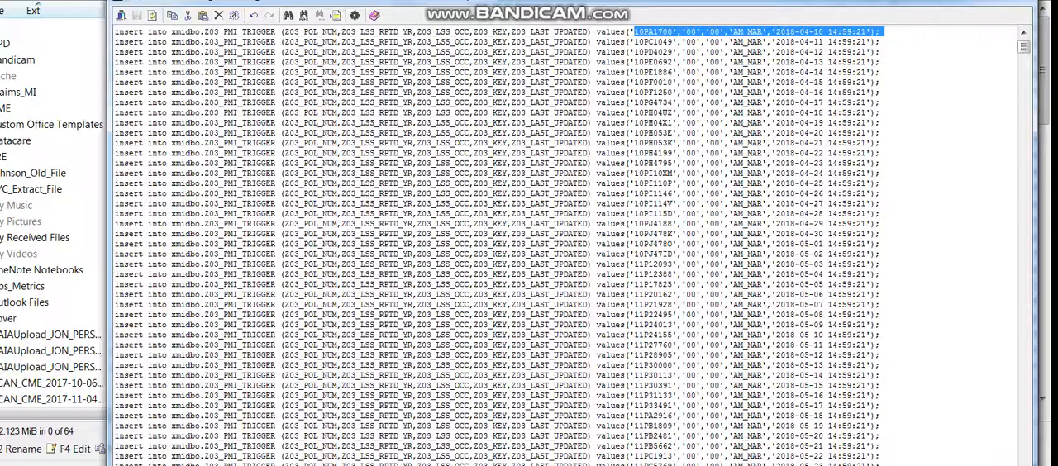
pyautogui.rightClick(497, 30)
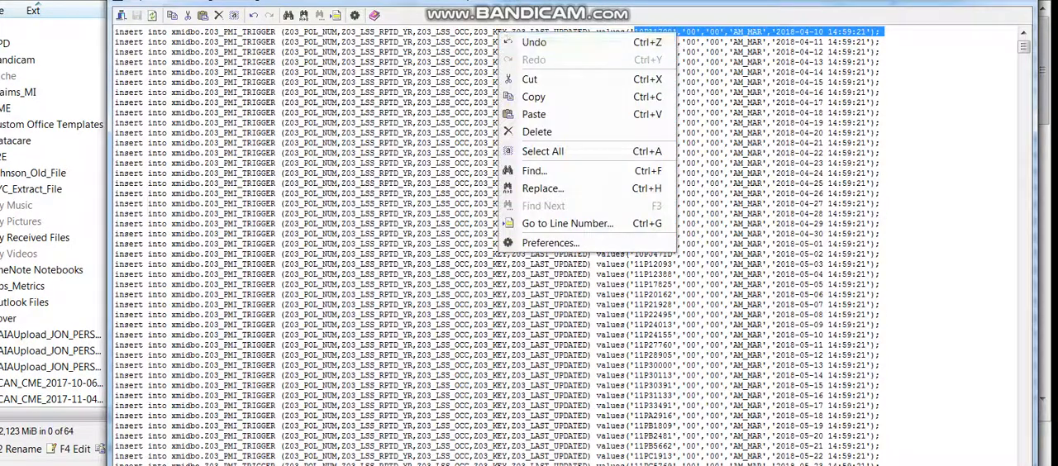
pyautogui.click(426, 72)
pyautogui.moveTo(512, 31); pyautogui.dragTo(552, 32)
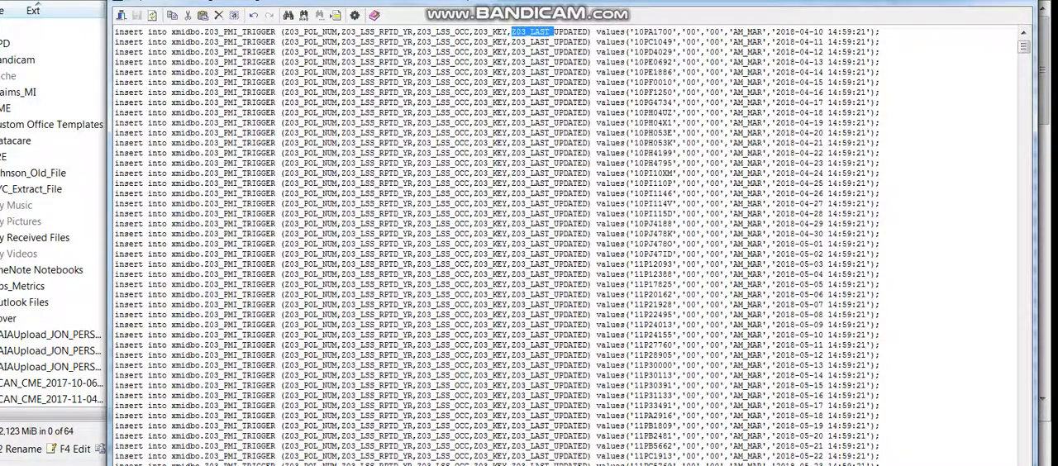
pyautogui.click(526, 82)
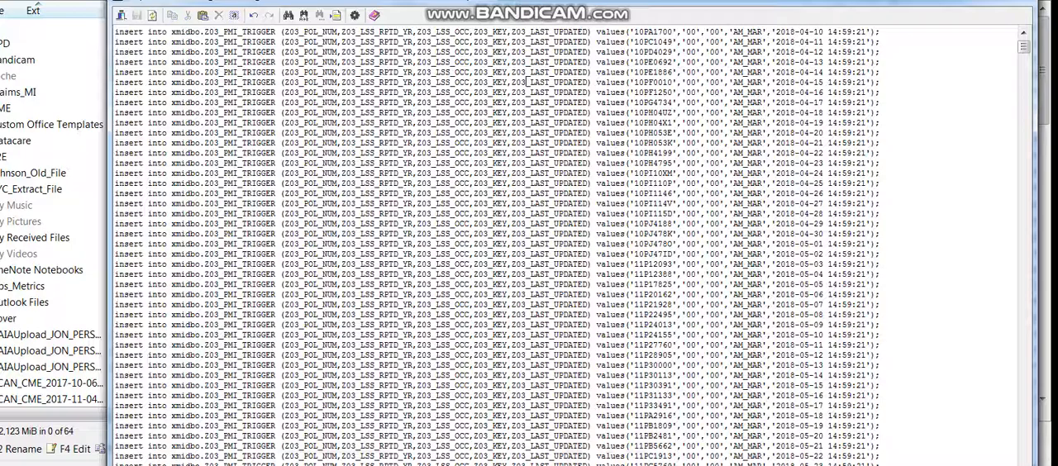
# Return to the open AM_MAR.txt and highlight the Z03_KEY column and its AM_MAR value in the first insert statement.
pyautogui.click(469, 465)
pyautogui.click(380, 408)
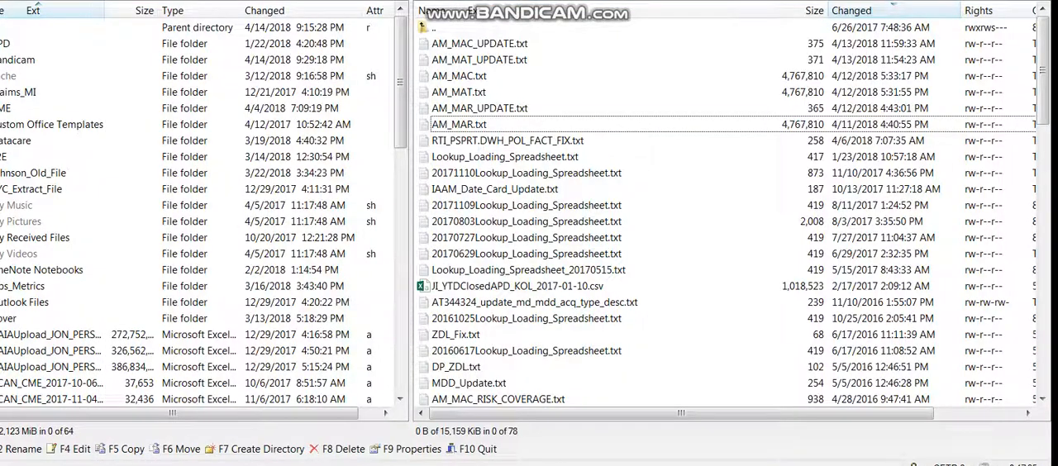
pyautogui.hotkey('alt', 'Tab')
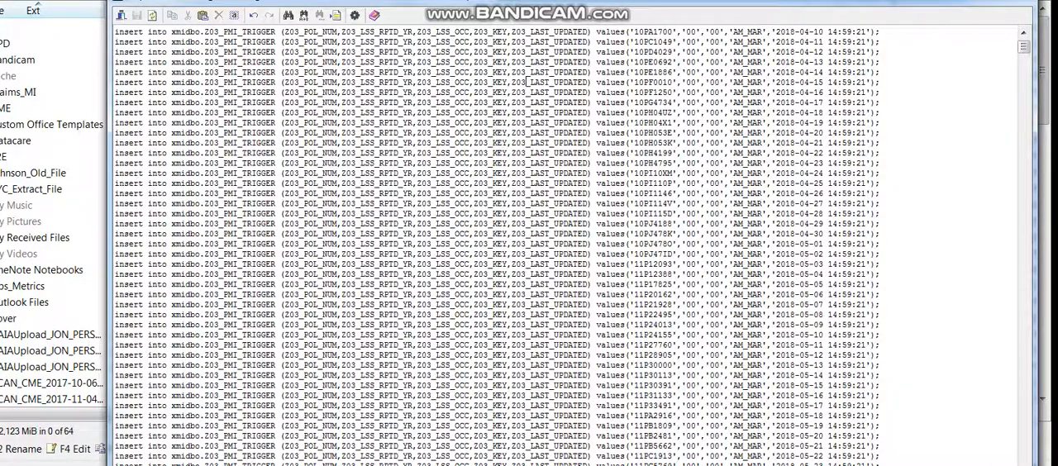
pyautogui.moveTo(507, 31); pyautogui.dragTo(477, 31)
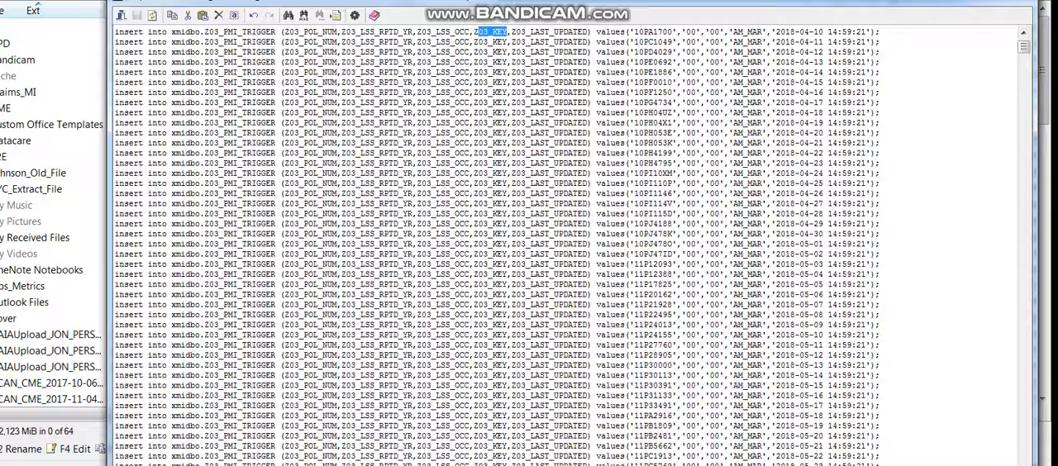
pyautogui.moveTo(733, 31); pyautogui.dragTo(761, 31)
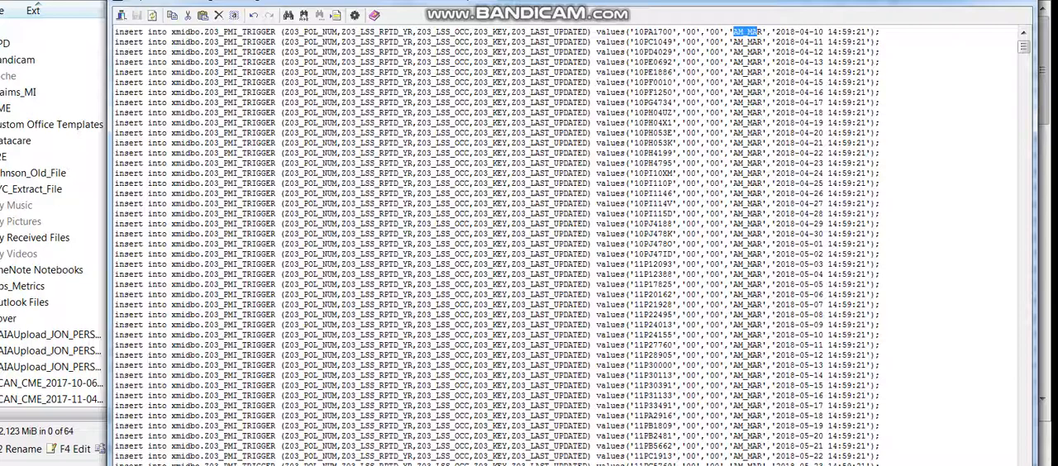
# Open AM_MAT.txt from the source folder and examine the Z03_PMI_TRIGGER table, Z03_KEY column and key value in its first insert.
pyautogui.moveTo(467, 465)
pyautogui.click(400, 400)
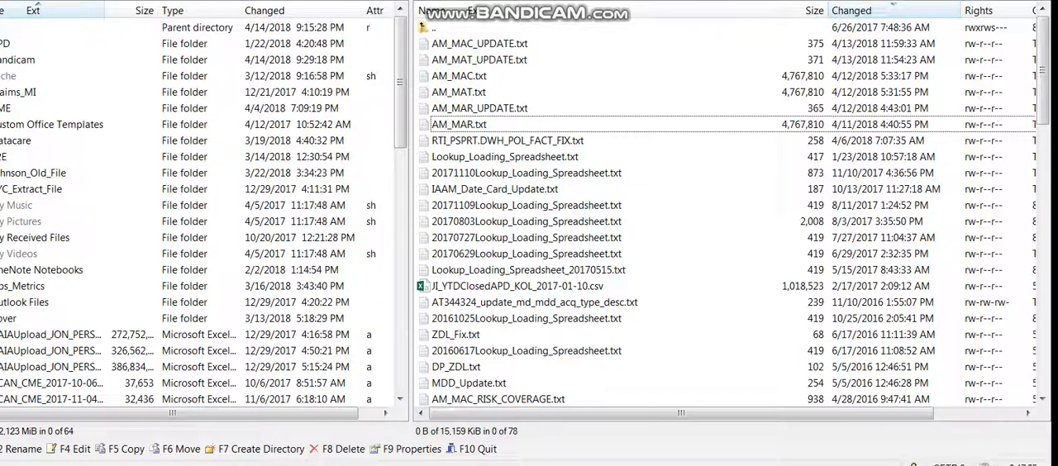
pyautogui.click(460, 92)
pyautogui.doubleClick(460, 91)
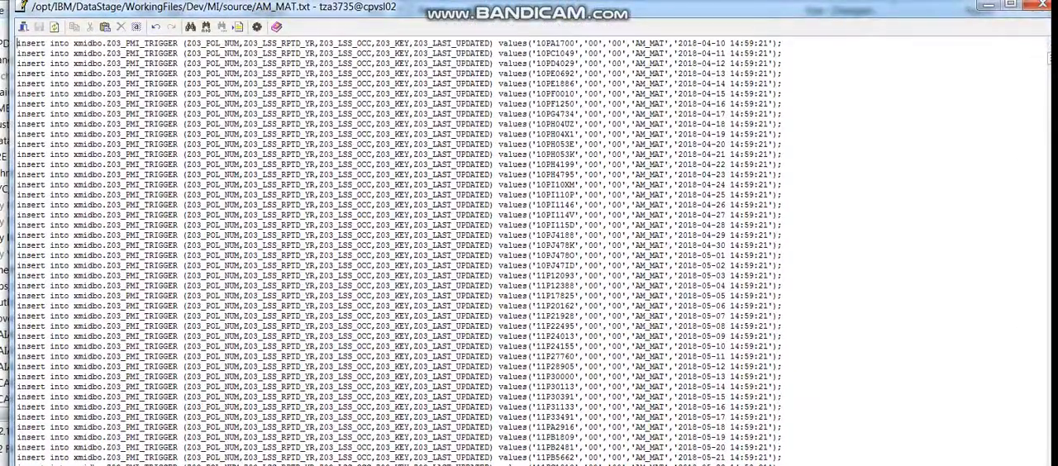
pyautogui.moveTo(106, 43); pyautogui.dragTo(177, 43)
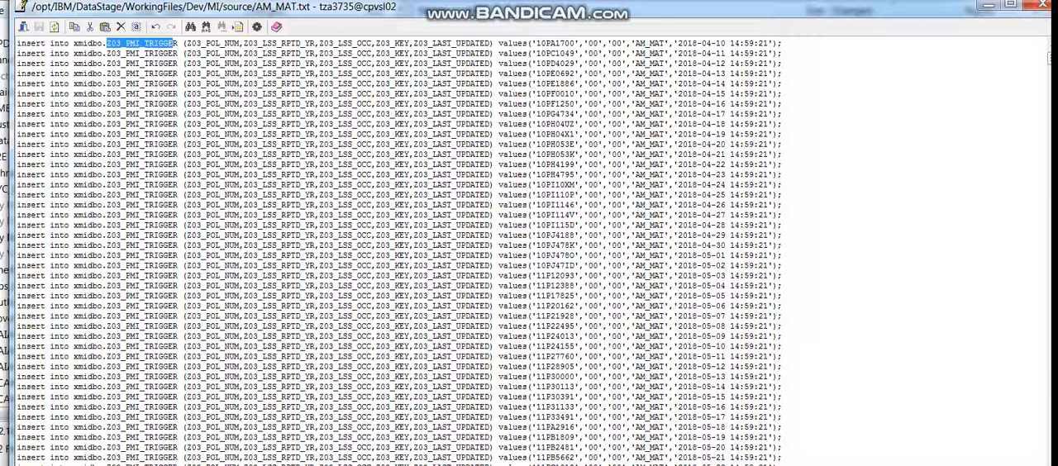
pyautogui.moveTo(375, 43); pyautogui.dragTo(410, 43)
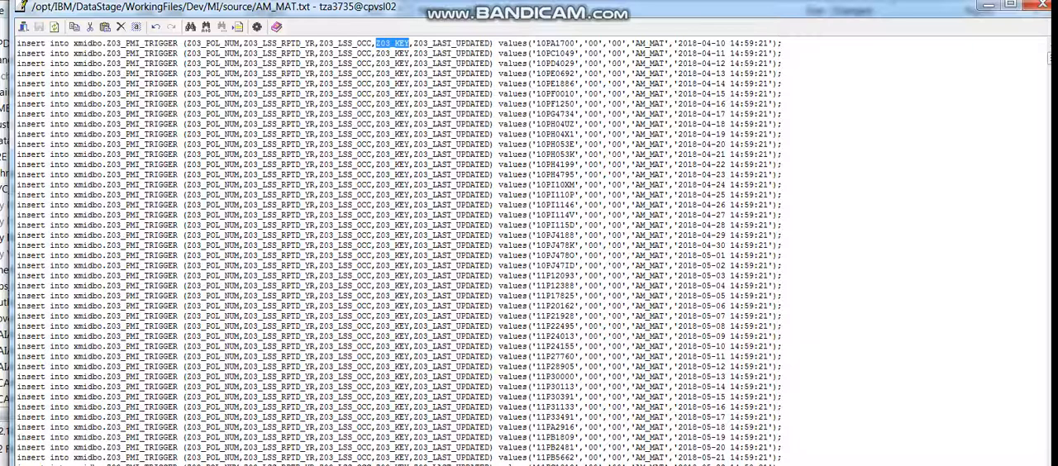
pyautogui.click(657, 53)
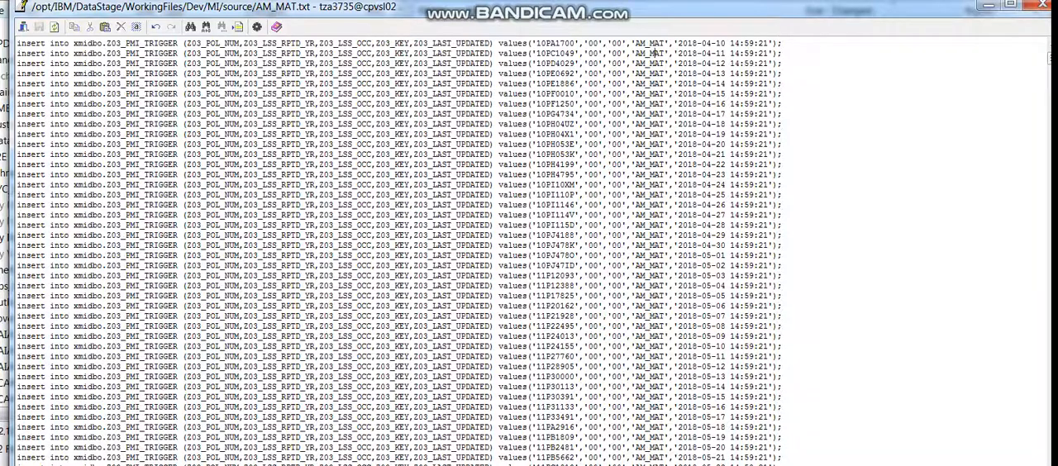
pyautogui.moveTo(635, 43); pyautogui.dragTo(665, 43)
# Open AM_MAC.txt from the source folder and examine the Z03_PMI_TRIGGER table, Z03_KEY column and key value in its first insert.
pyautogui.moveTo(468, 464)
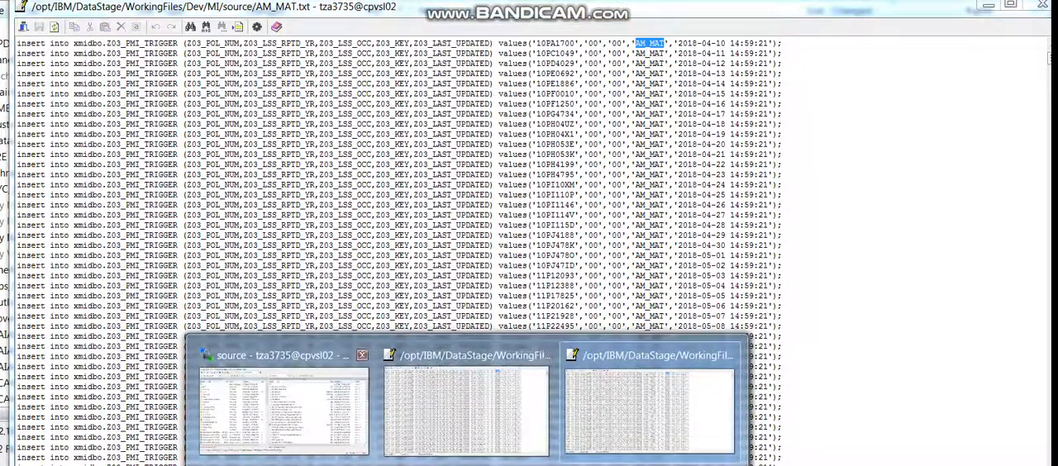
pyautogui.click(284, 405)
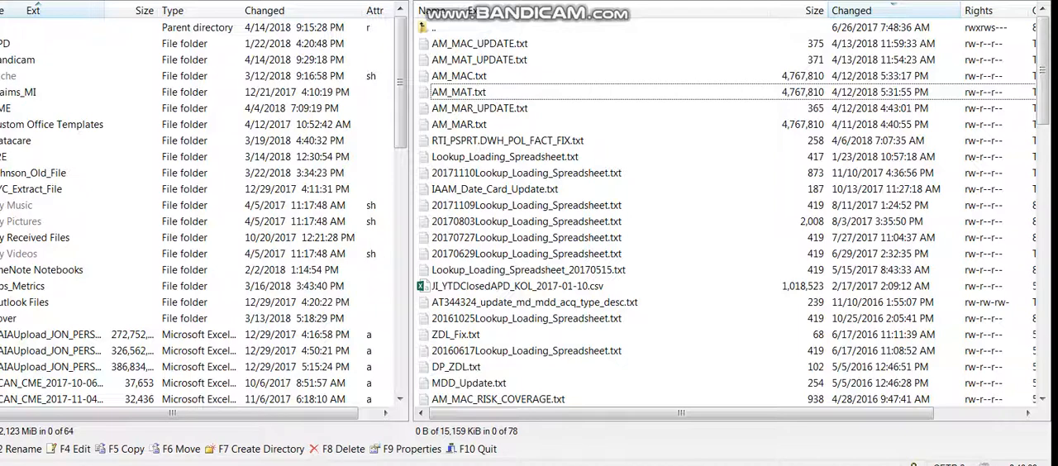
pyautogui.click(460, 76)
pyautogui.doubleClick(459, 76)
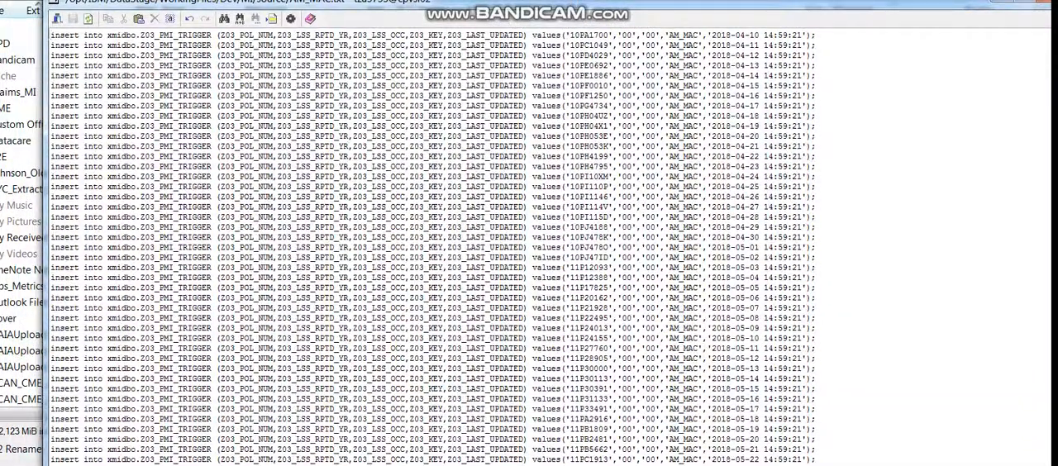
pyautogui.moveTo(141, 37); pyautogui.dragTo(211, 37)
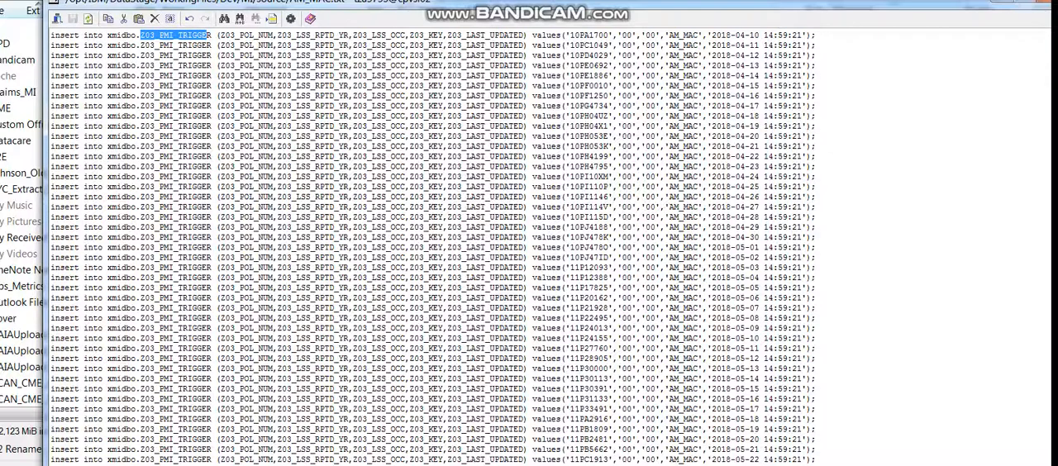
pyautogui.click(619, 36)
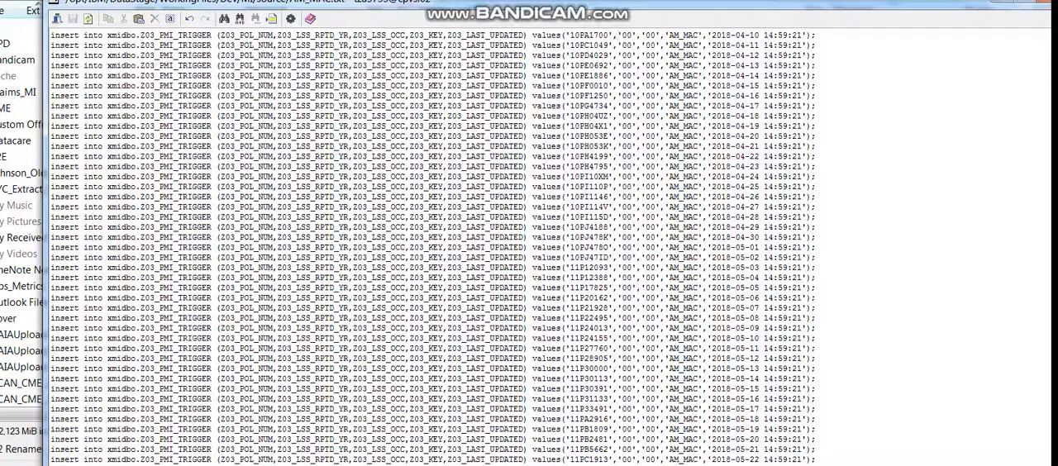
pyautogui.moveTo(410, 36); pyautogui.dragTo(444, 36)
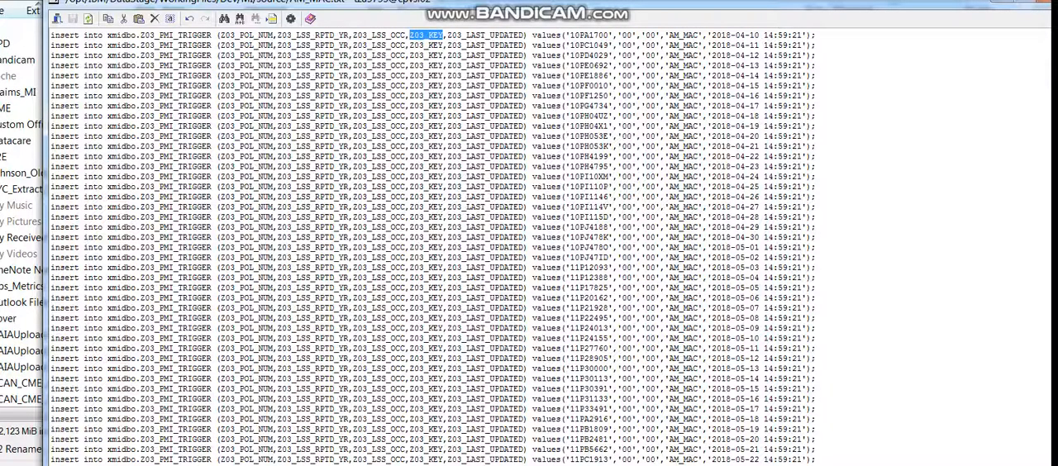
pyautogui.moveTo(670, 35); pyautogui.dragTo(700, 35)
pyautogui.click(687, 44)
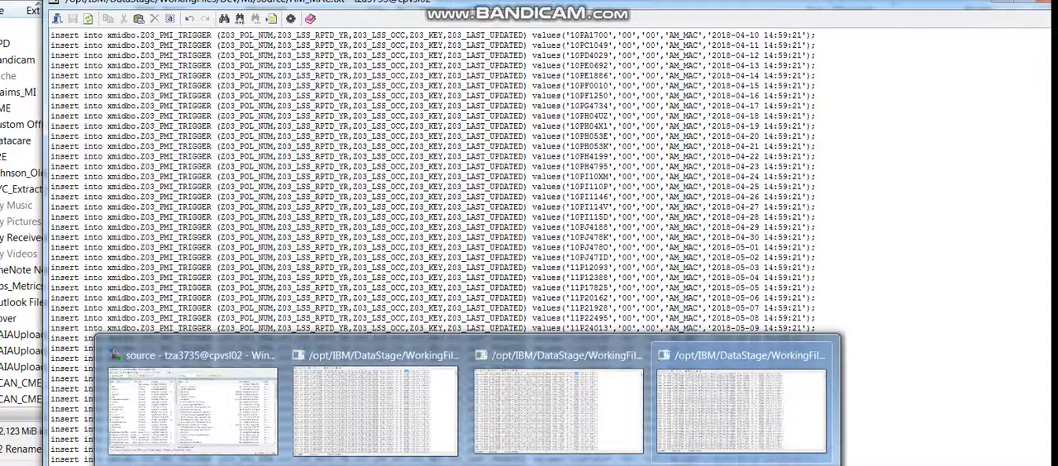
# Return to the remote file list and check the source folder's full path in the Open directory dialog.
pyautogui.click(240, 389)
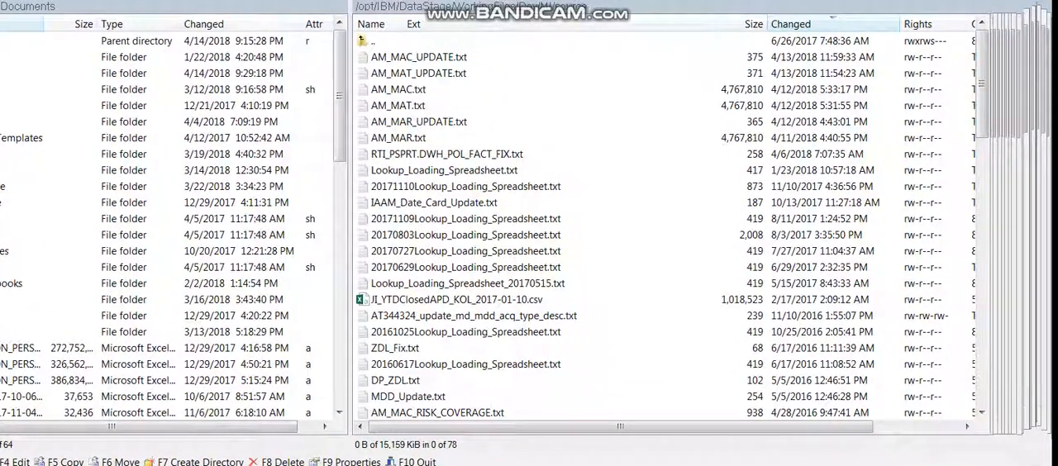
pyautogui.hotkey('ctrl', 'o')
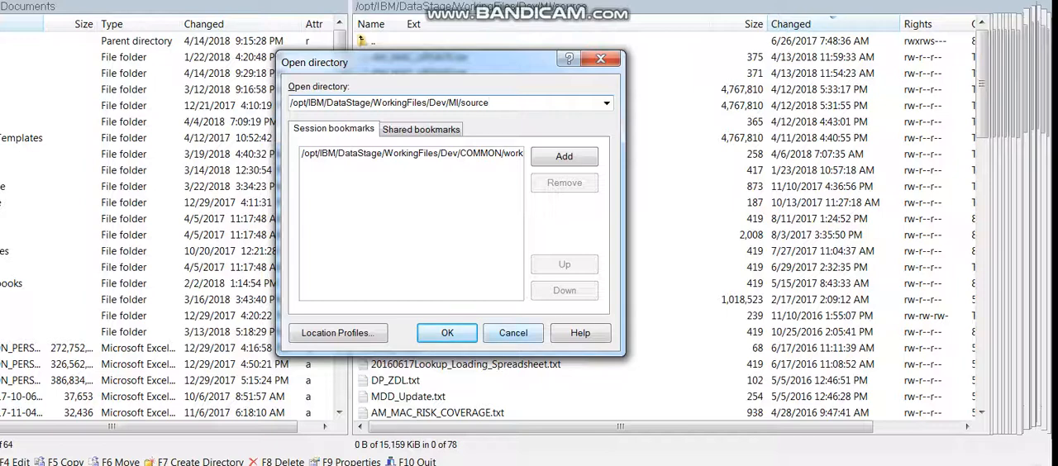
pyautogui.press('Return')
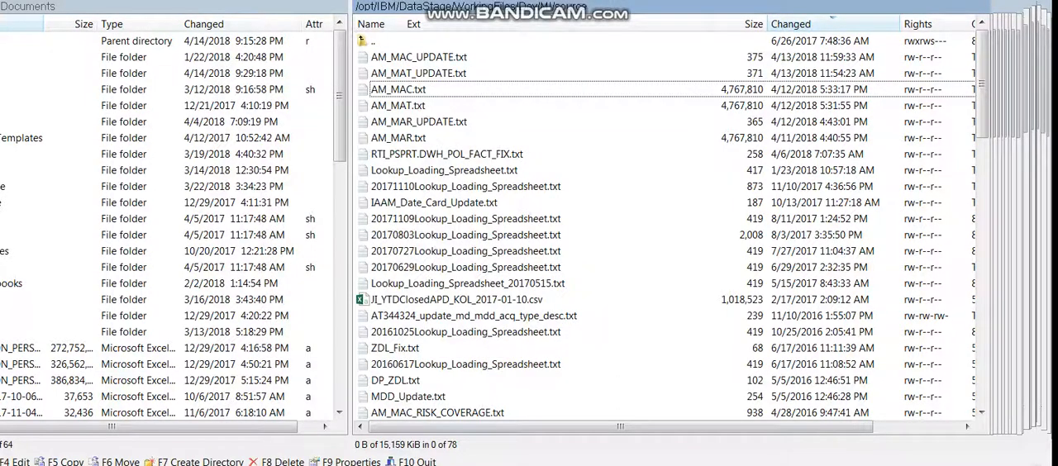
# Switch to DataStage Designer, close the DB2_Onetime properties and examine the DB2_Onetime and Cp stages of jpSQLRun_onetime.
pyautogui.hotkey('alt', 'Tab')
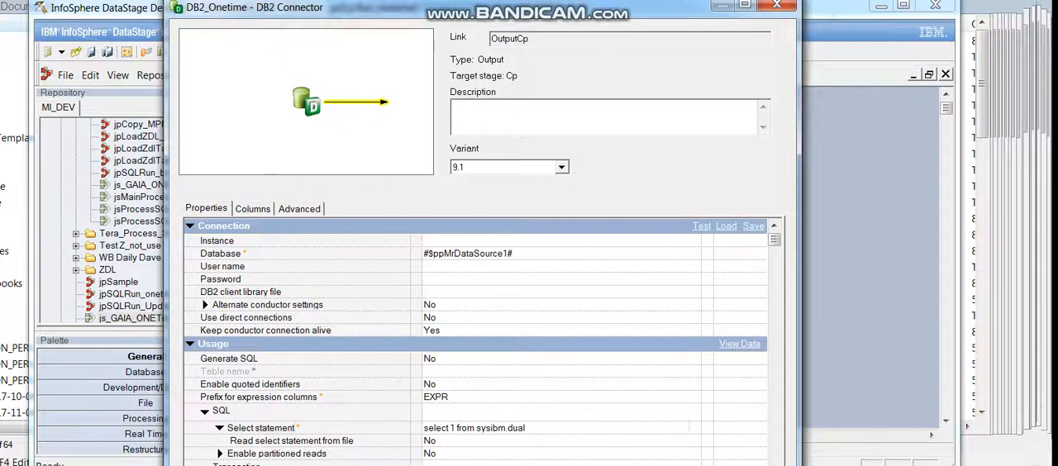
pyautogui.click(777, 6)
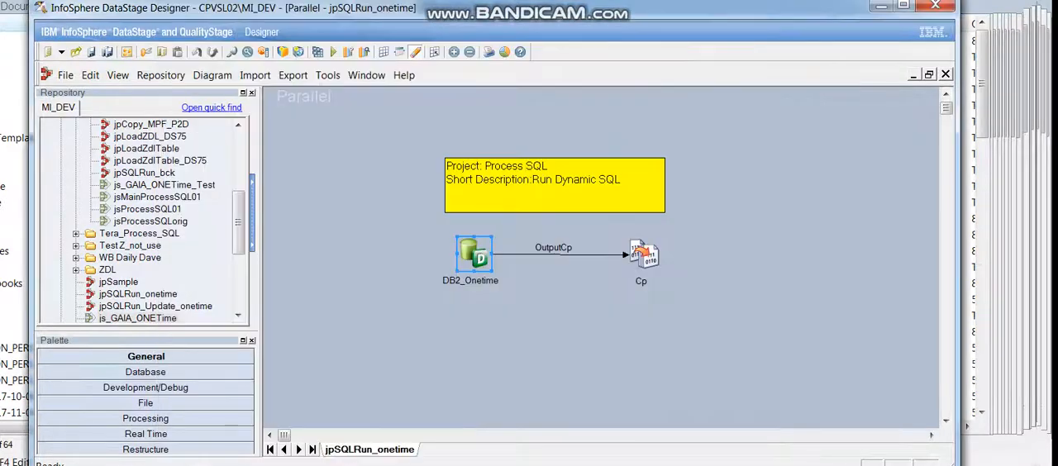
pyautogui.click(595, 339)
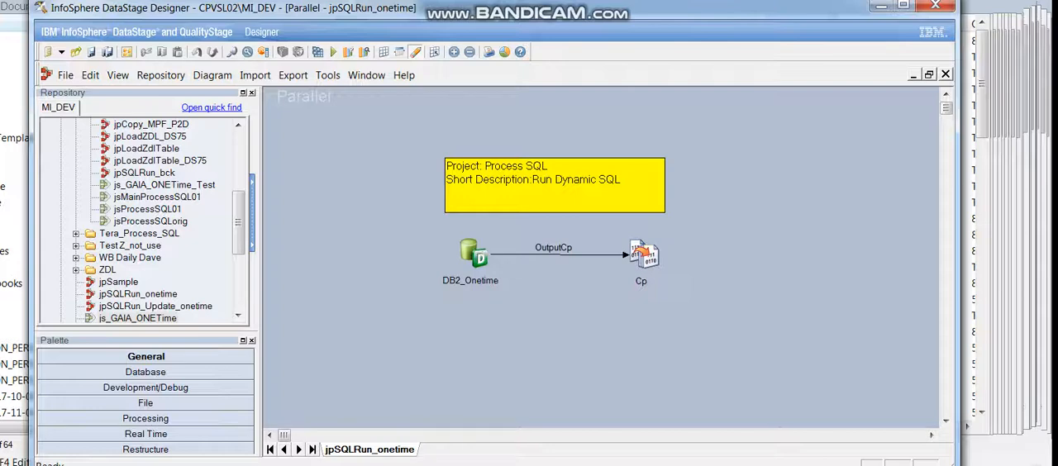
pyautogui.click(474, 254)
pyautogui.click(644, 255)
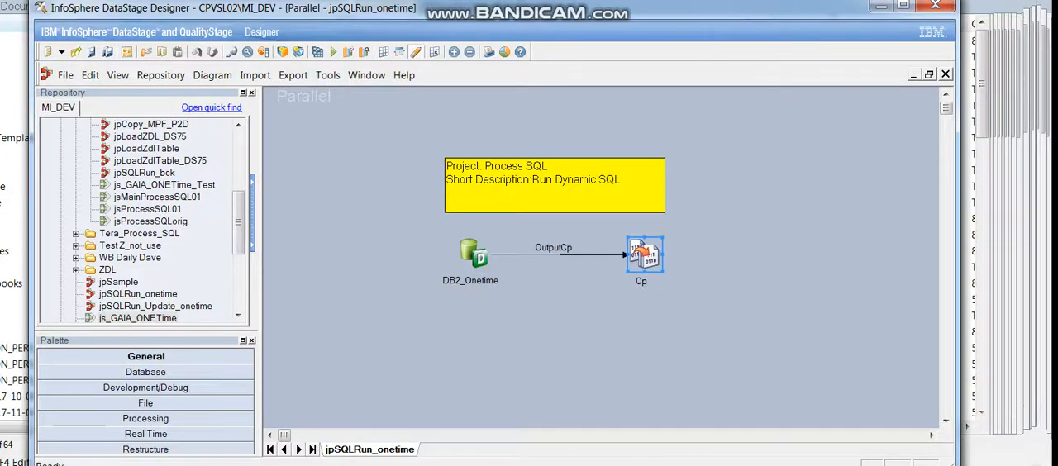
# Open the DB2_Onetime connector's properties and examine its database connection, usage, select statement and session settings.
pyautogui.doubleClick(474, 253)
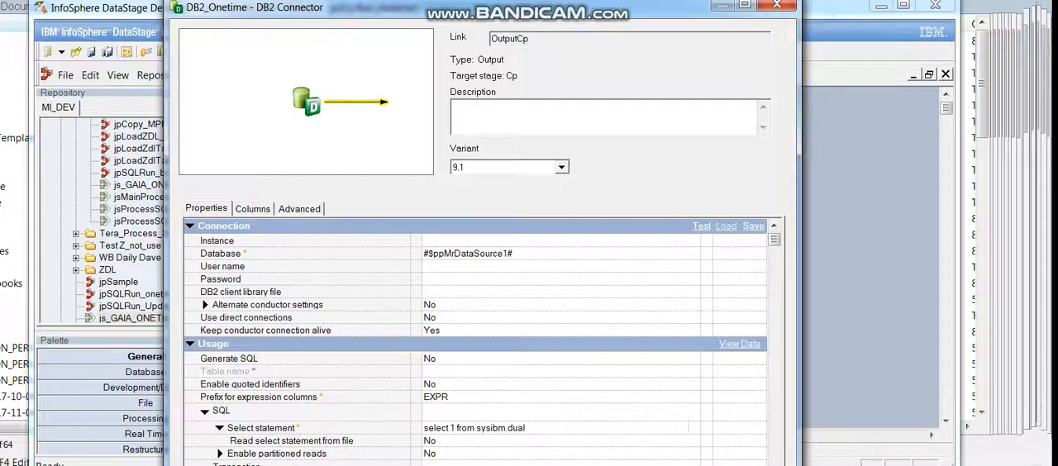
pyautogui.click(224, 226)
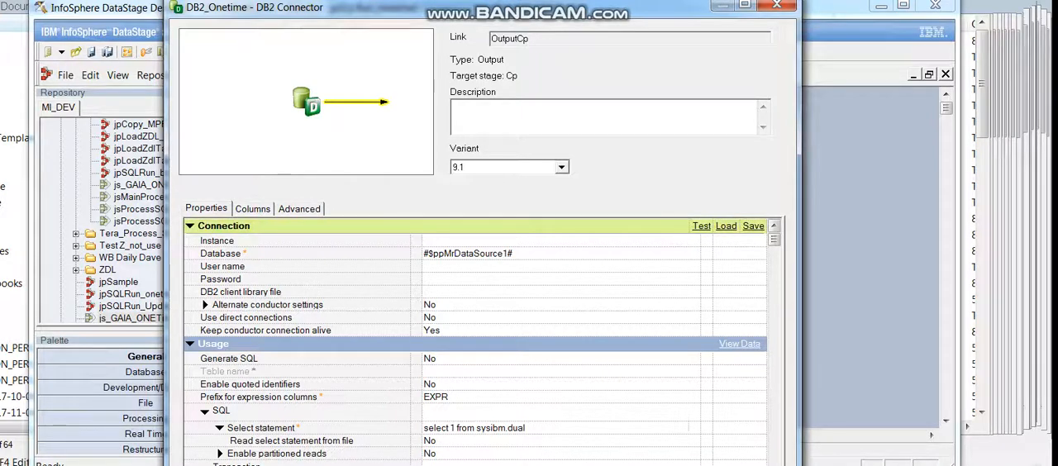
pyautogui.scroll(-2, 475, 339)
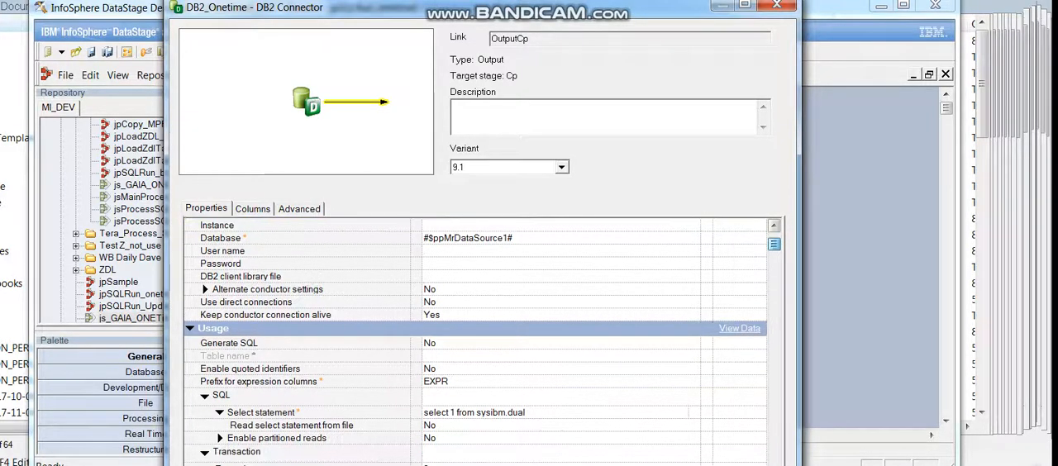
pyautogui.scroll(-1, 476, 339)
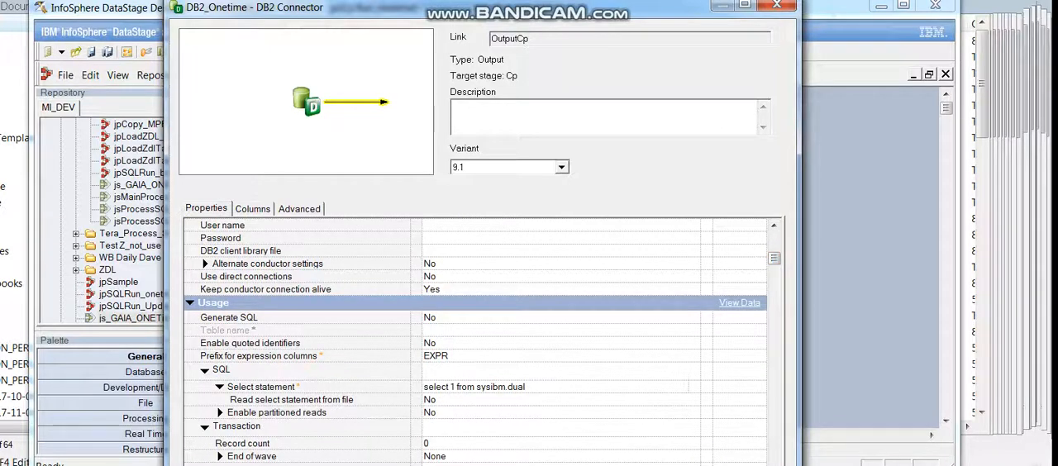
pyautogui.scroll(-1, 476, 339)
pyautogui.scroll(-1, 475, 339)
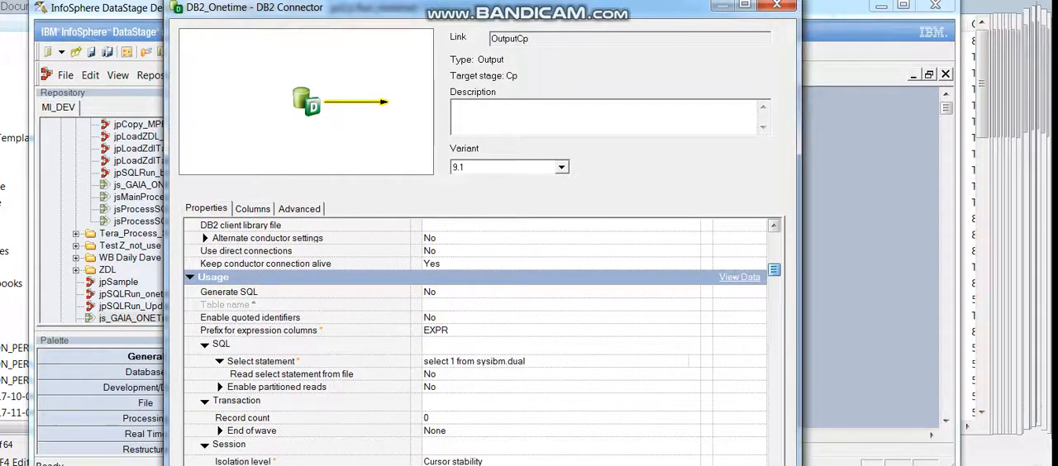
pyautogui.scroll(-1, 476, 339)
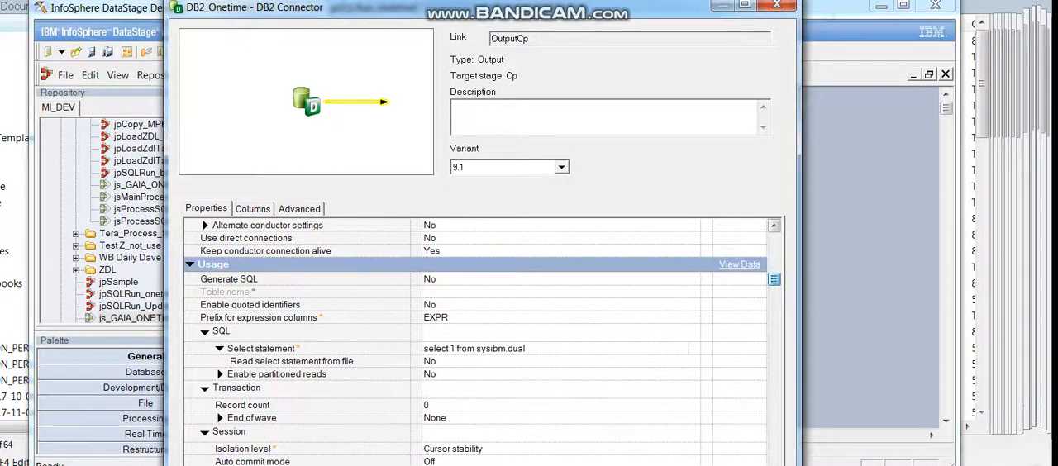
pyautogui.scroll(-2, 475, 339)
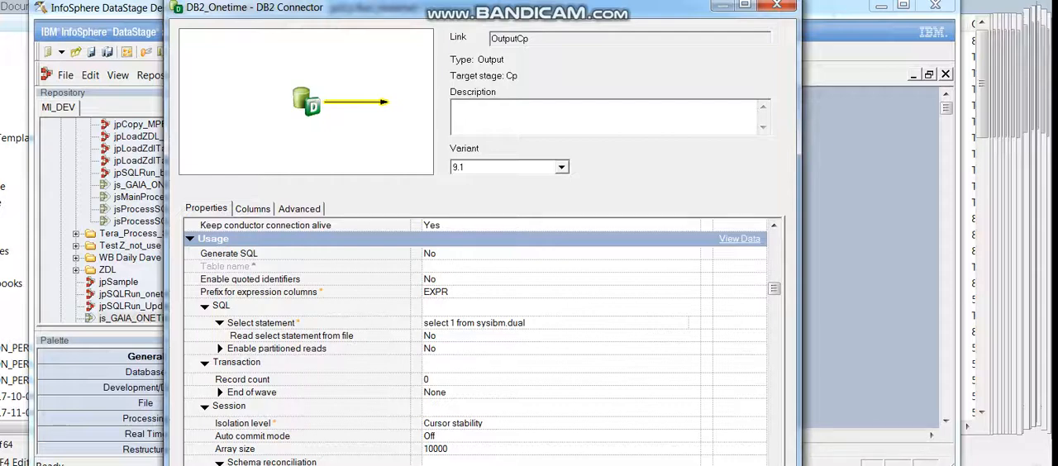
pyautogui.moveTo(775, 288); pyautogui.dragTo(775, 303)
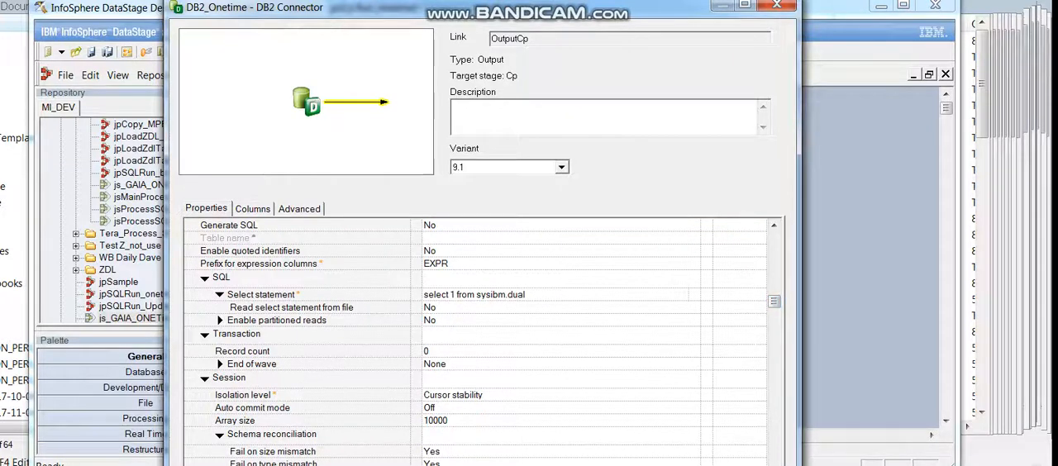
pyautogui.moveTo(775, 302); pyautogui.dragTo(775, 357)
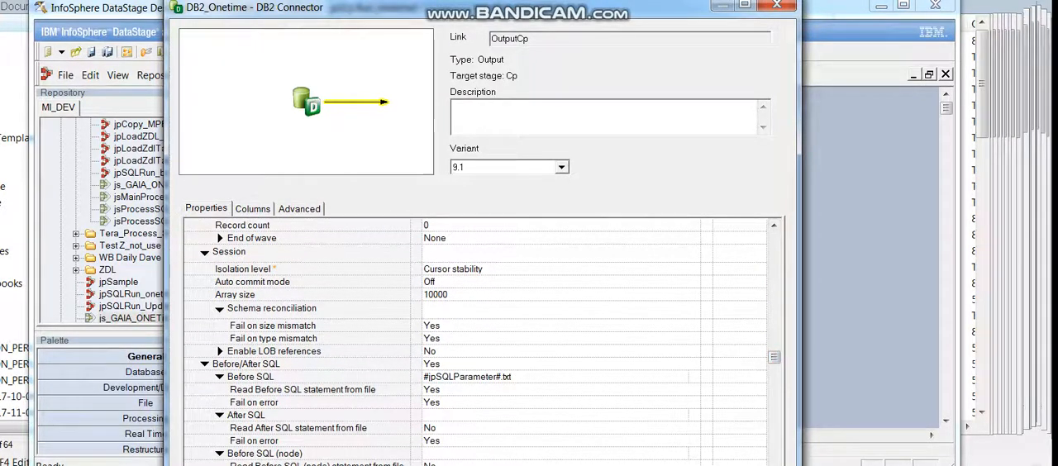
# Examine the Before SQL parameter file and the read-from-file setting under Before/After SQL, and close the DB2_Onetime properties.
pyautogui.click(546, 365)
pyautogui.click(684, 377)
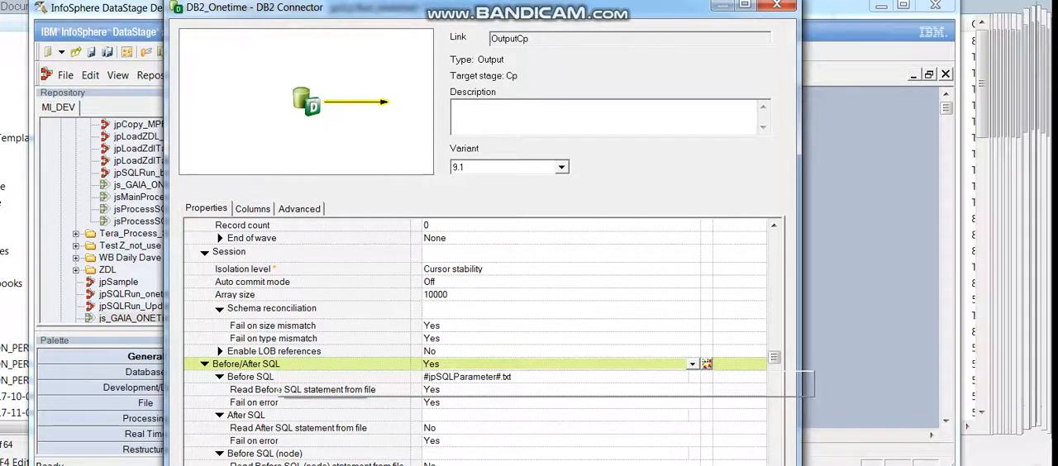
pyautogui.click(262, 378)
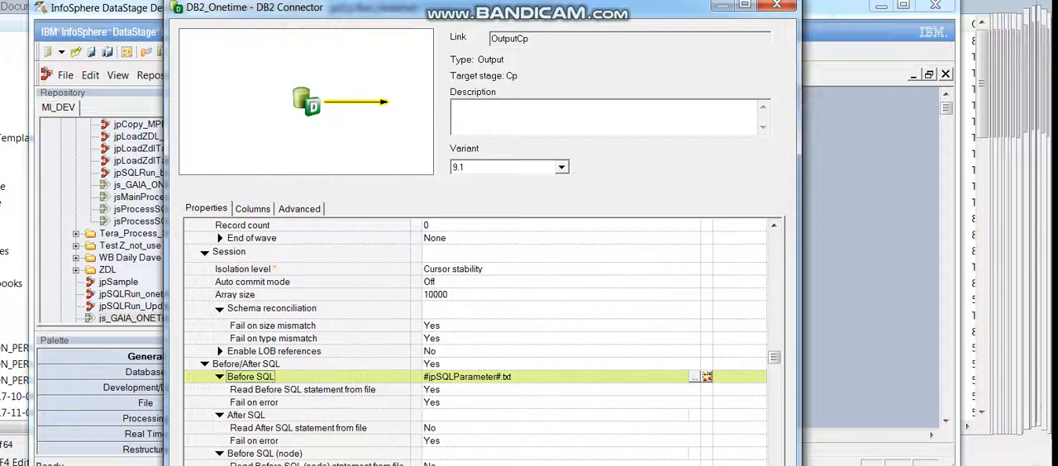
pyautogui.scroll(-2, 483, 339)
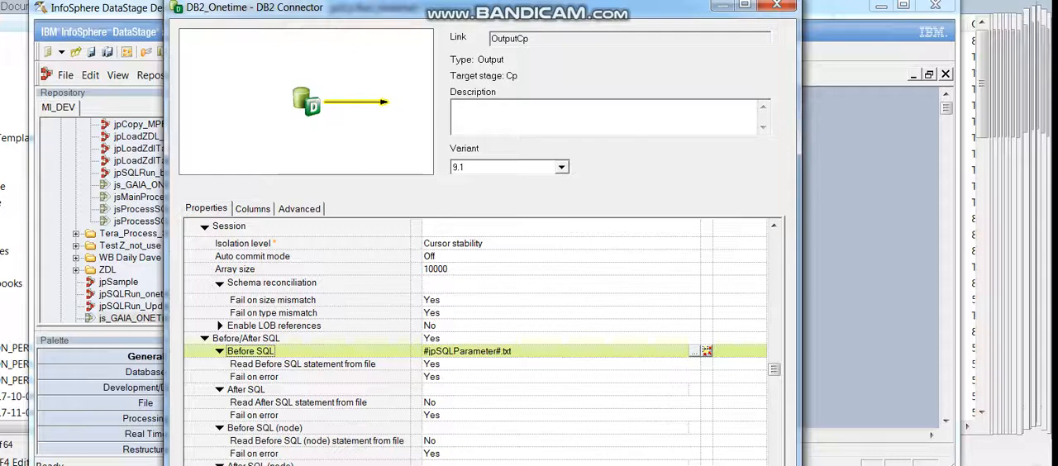
pyautogui.moveTo(775, 370); pyautogui.dragTo(775, 346)
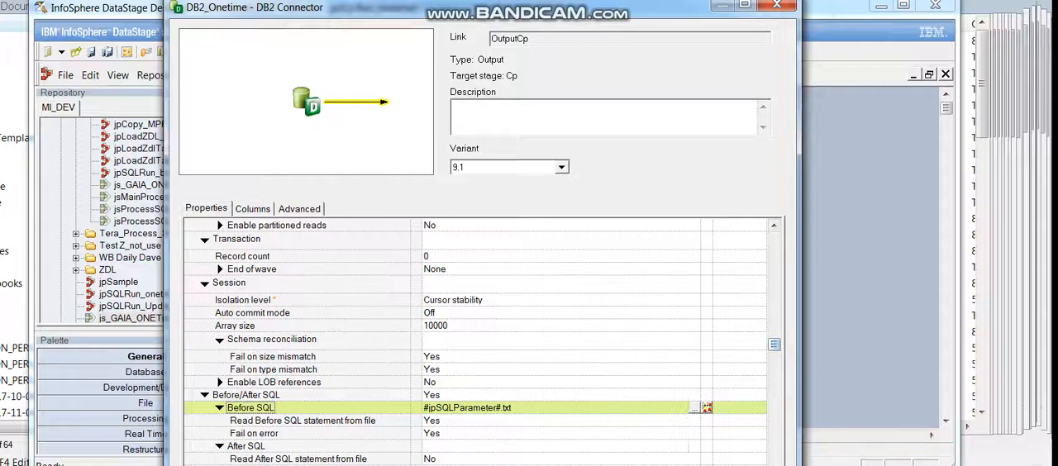
pyautogui.click(777, 6)
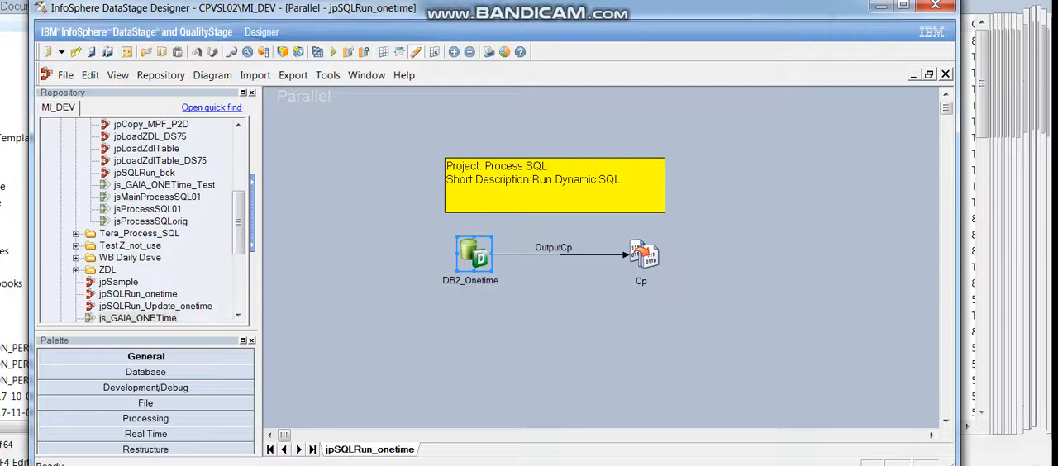
pyautogui.press('Escape')
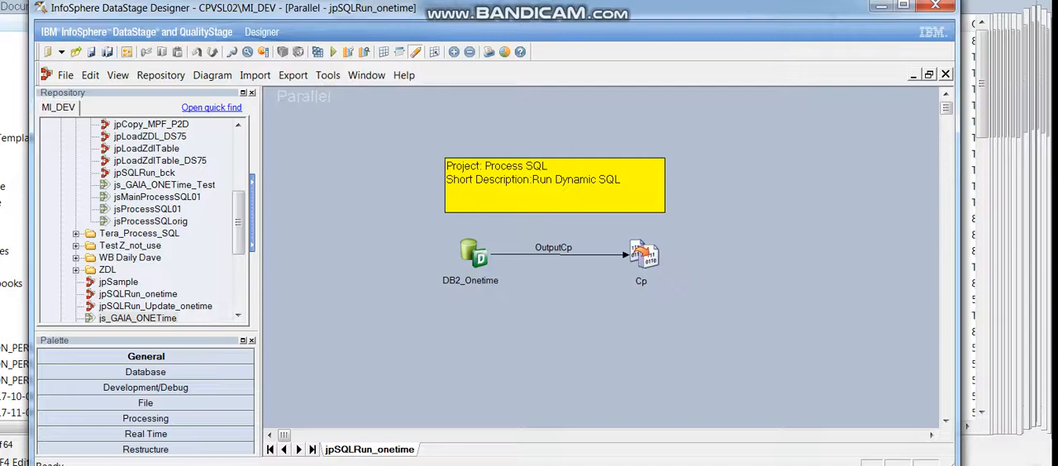
# Open the Cp copy stage, check its options, input partitioning and input columns, and close it.
pyautogui.doubleClick(644, 255)
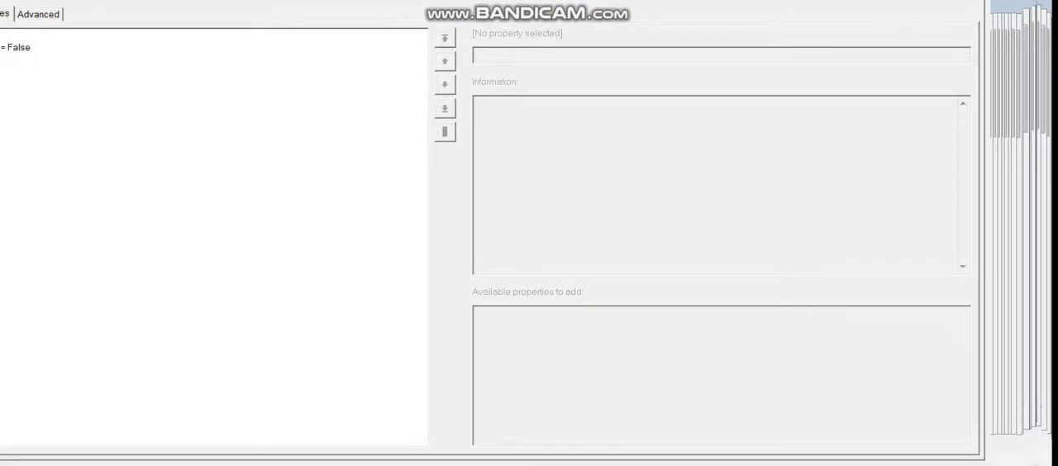
pyautogui.moveTo(305, 0); pyautogui.dragTo(407, 64)
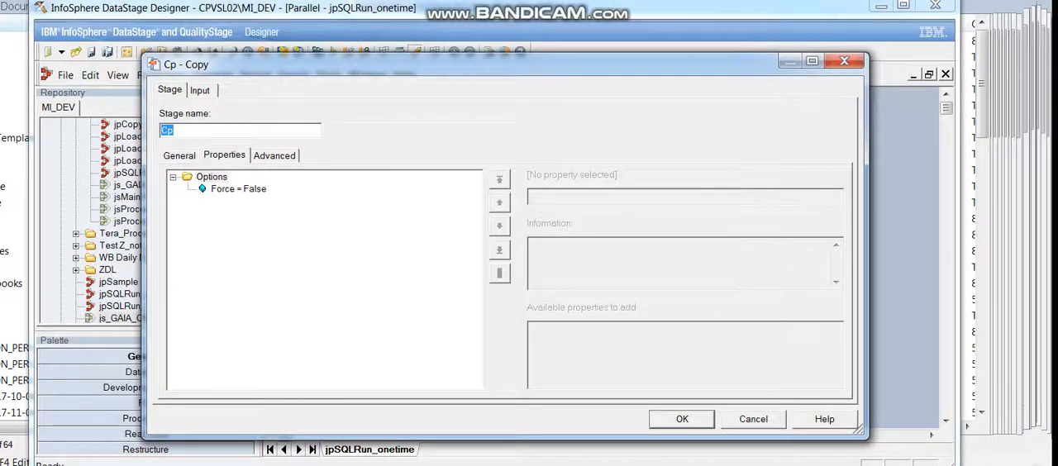
pyautogui.click(200, 90)
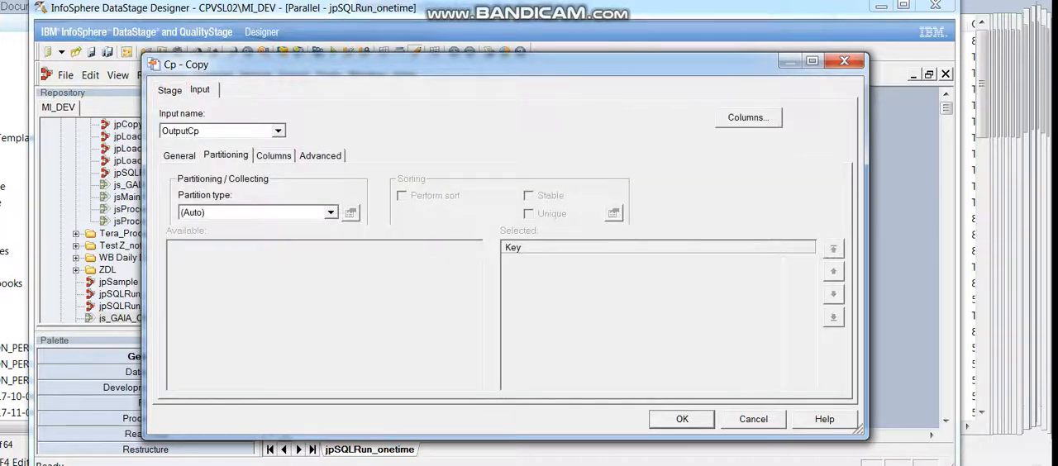
pyautogui.click(274, 155)
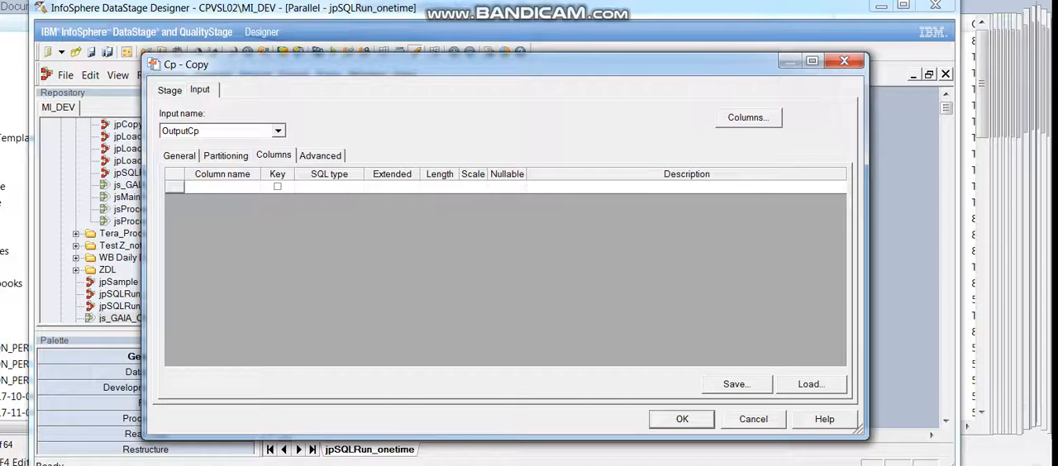
pyautogui.click(170, 90)
pyautogui.press('Escape')
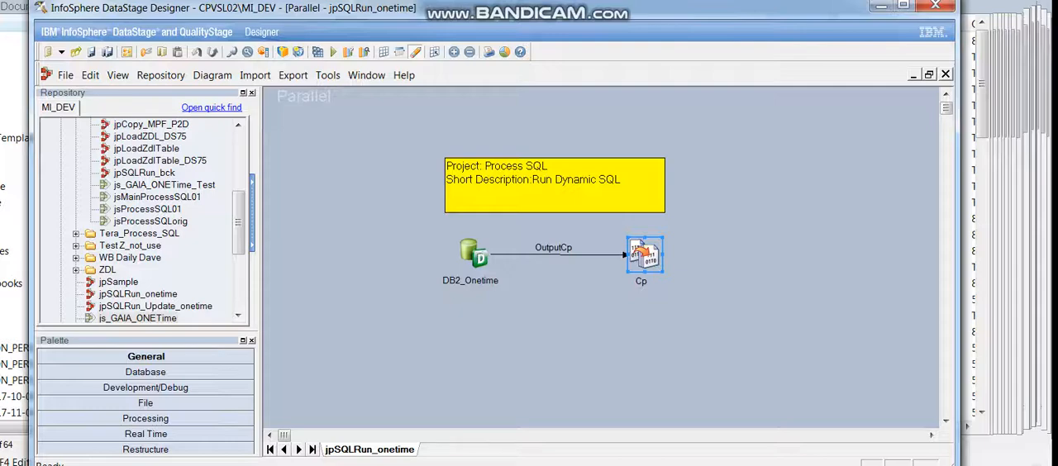
# Return to the js_GAIA_ONETime sequence and examine Job_Activity_0's job name and parameters, widening the parameter name column to read them fully.
pyautogui.hotkey('ctrl', 'F4')
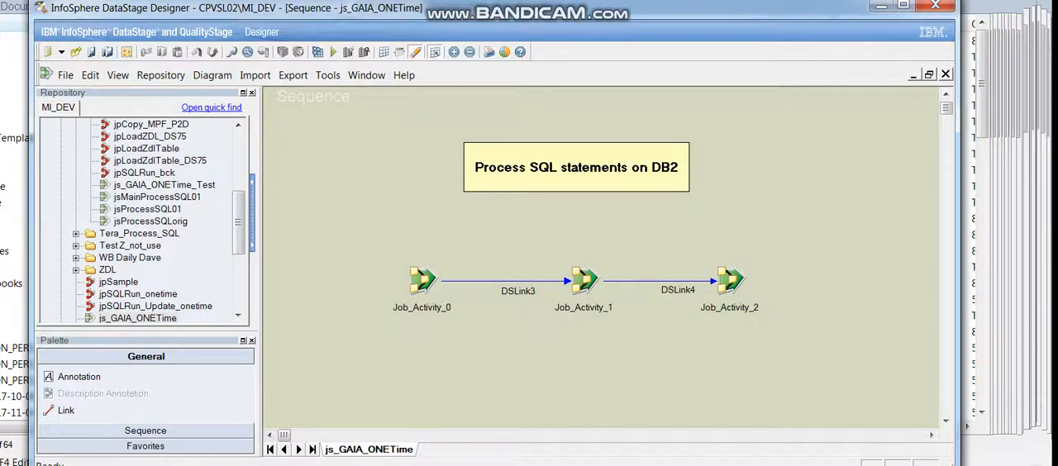
pyautogui.click(424, 281)
pyautogui.doubleClick(424, 282)
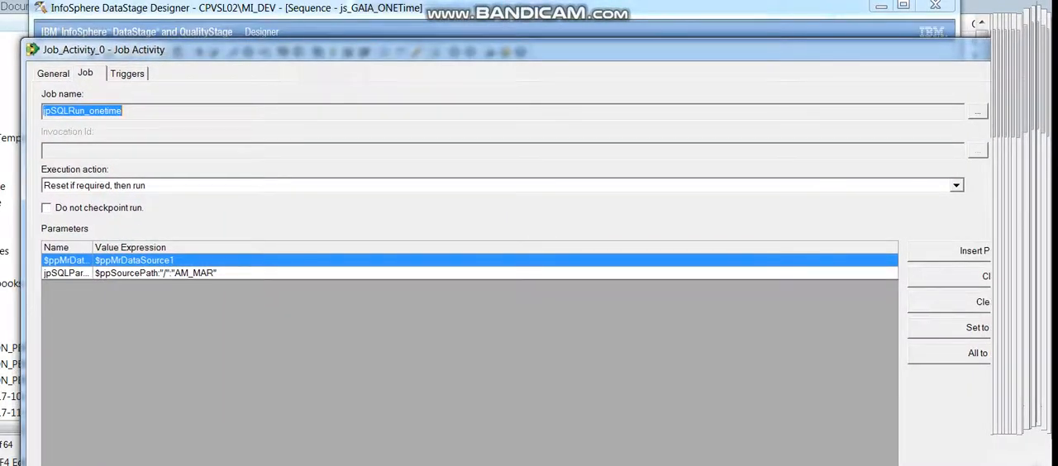
pyautogui.click(123, 111)
pyautogui.moveTo(92, 248); pyautogui.dragTo(161, 248)
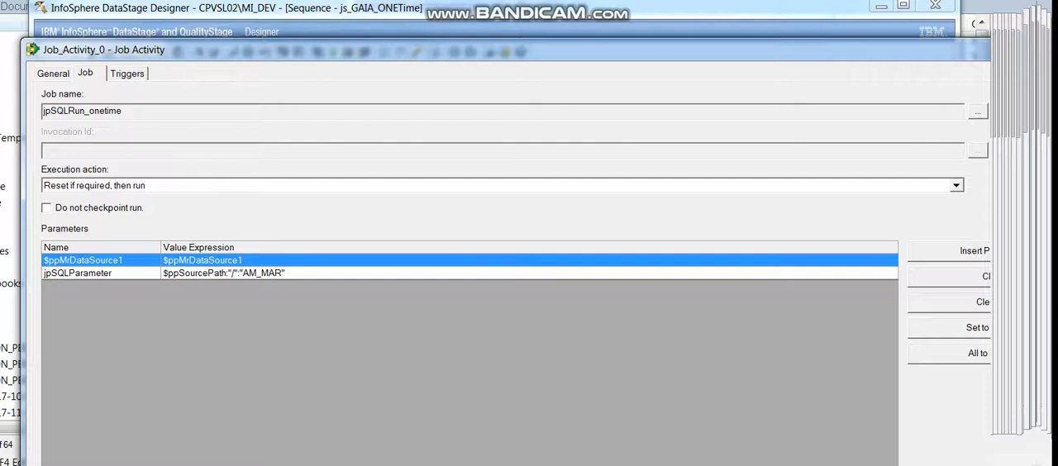
# Examine the trigger expression on DSLink3 in Job_Activity_0 and close the activity's properties.
pyautogui.moveTo(503, 50); pyautogui.dragTo(543, 41)
pyautogui.click(168, 64)
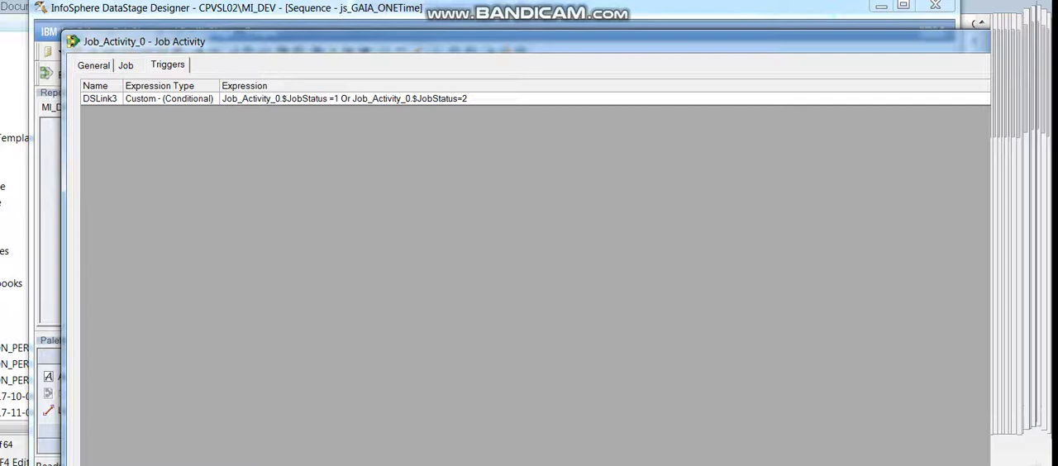
pyautogui.moveTo(414, 42); pyautogui.dragTo(217, 79)
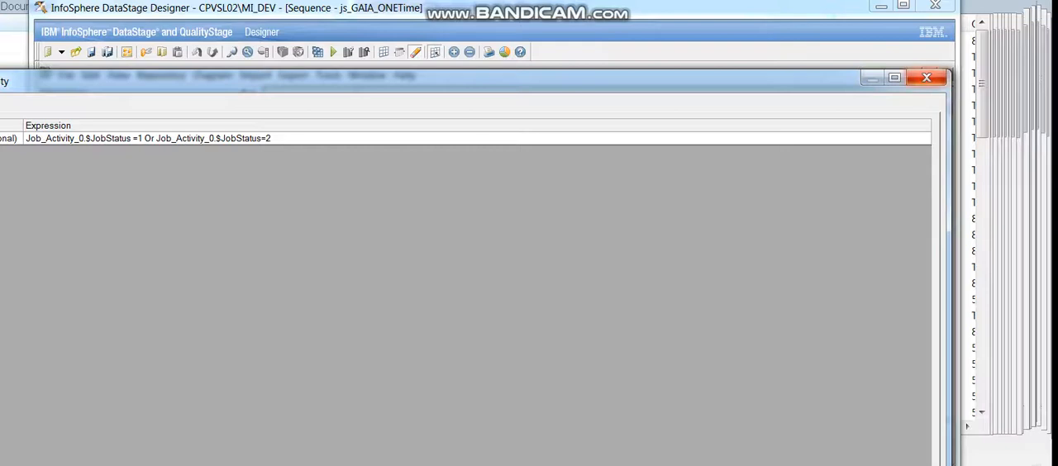
pyautogui.click(927, 77)
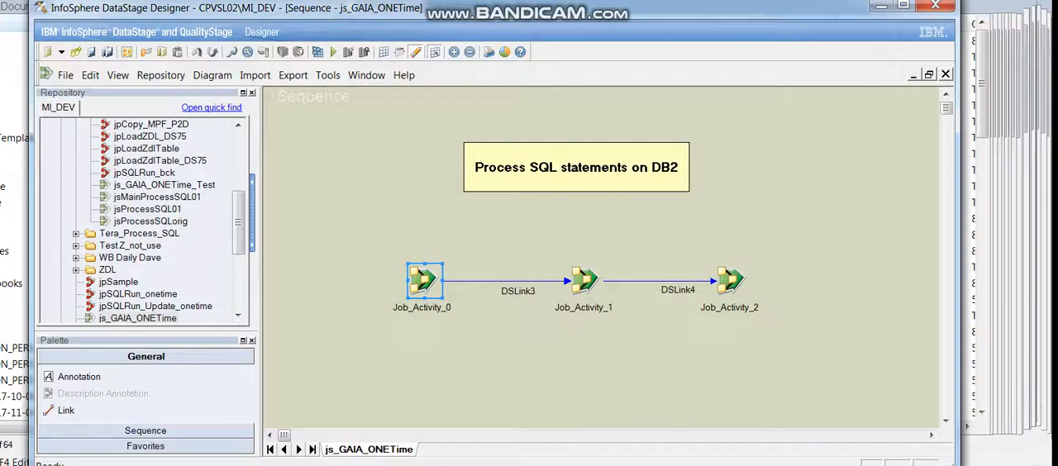
# Open the job called by Job_Activity_0 to view its design, and return to the js_GAIA_ONETime sequence.
pyautogui.rightClick(424, 278)
pyautogui.click(447, 309)
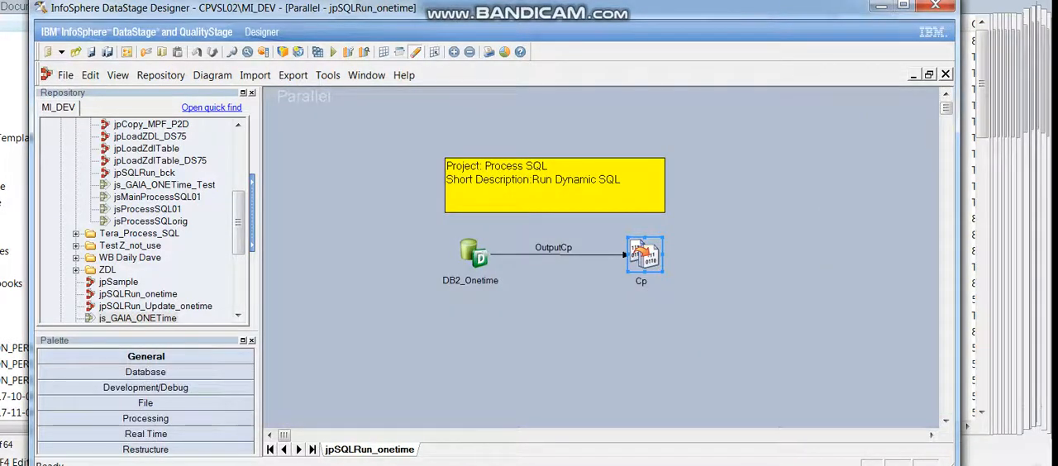
pyautogui.hotkey('ctrl', 'F4')
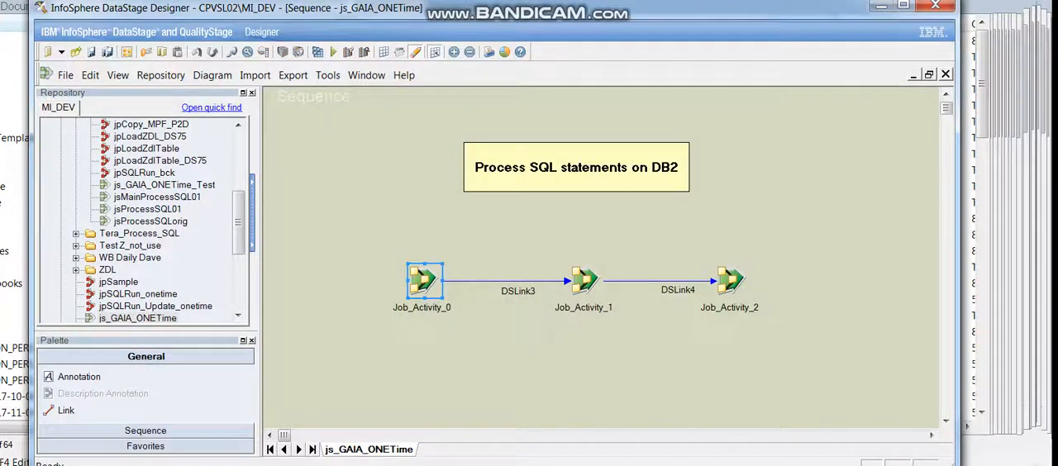
# Open Job_Activity_1, examine its job name and the source file in its jpSQLParameter expression, and close it.
pyautogui.click(586, 281)
pyautogui.click(732, 281)
pyautogui.doubleClick(585, 281)
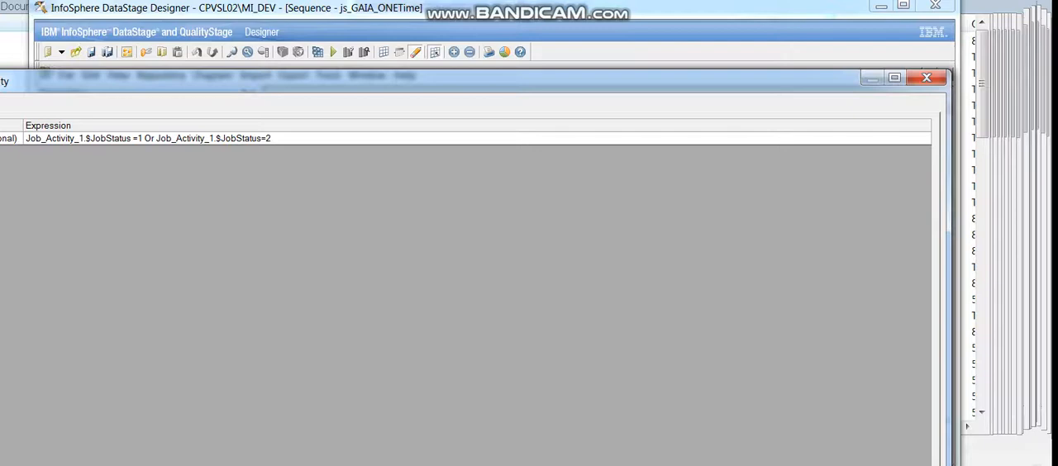
pyautogui.moveTo(331, 81); pyautogui.dragTo(622, 91)
pyautogui.click(219, 115)
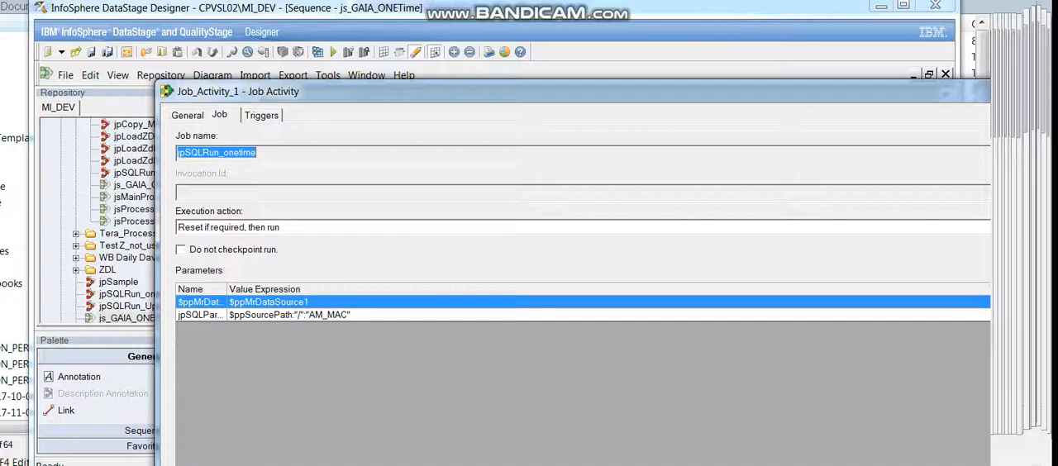
pyautogui.moveTo(530, 92); pyautogui.dragTo(272, 97)
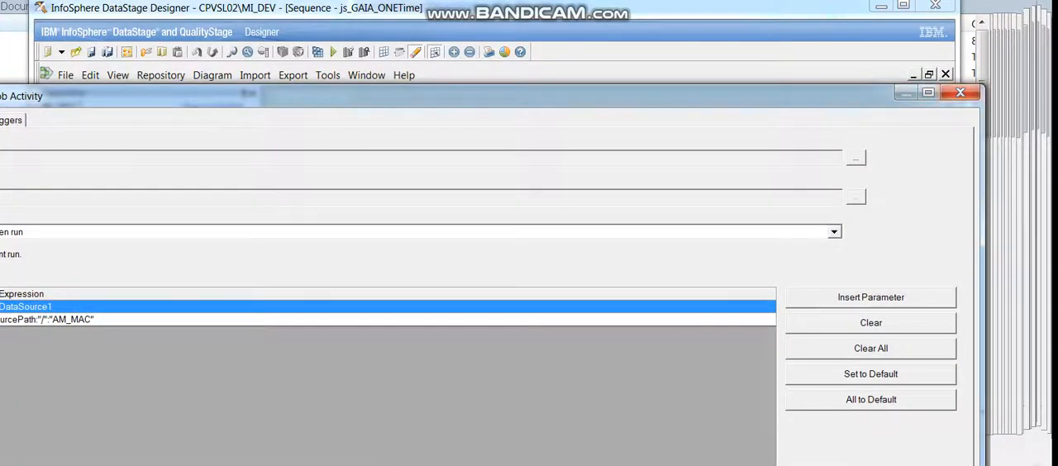
pyautogui.click(960, 92)
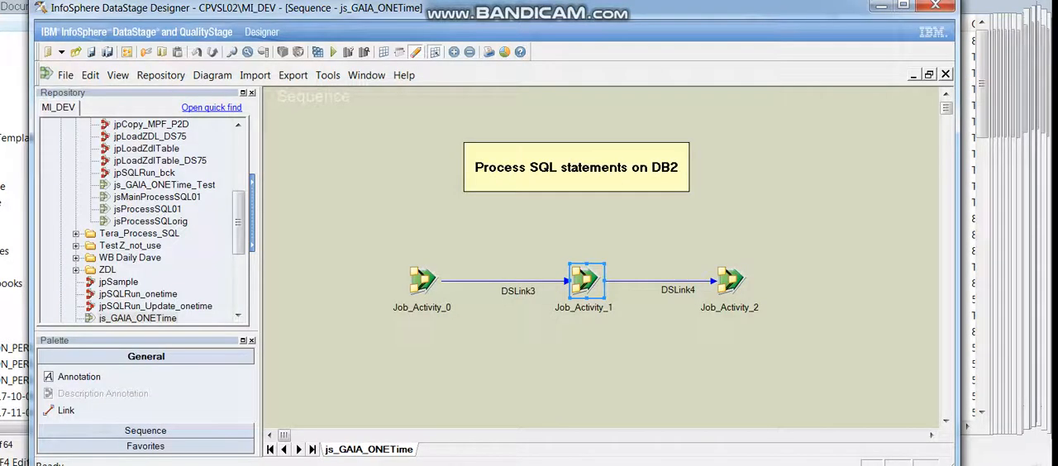
pyautogui.press('Escape')
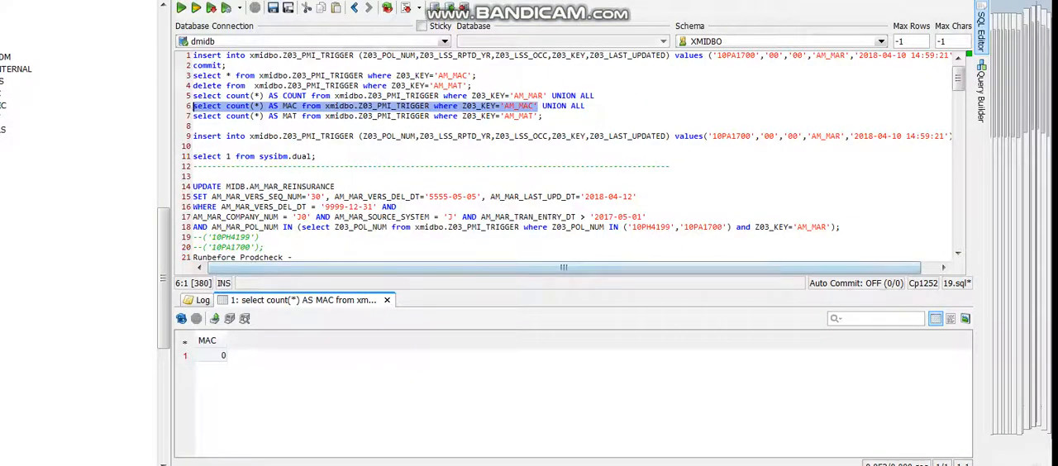
# Switch to the SQL editor, delete the AM_MAT rows from xmidbo.Z03_PMI_TRIGGER, and commit the deletion.
pyautogui.click(491, 116)
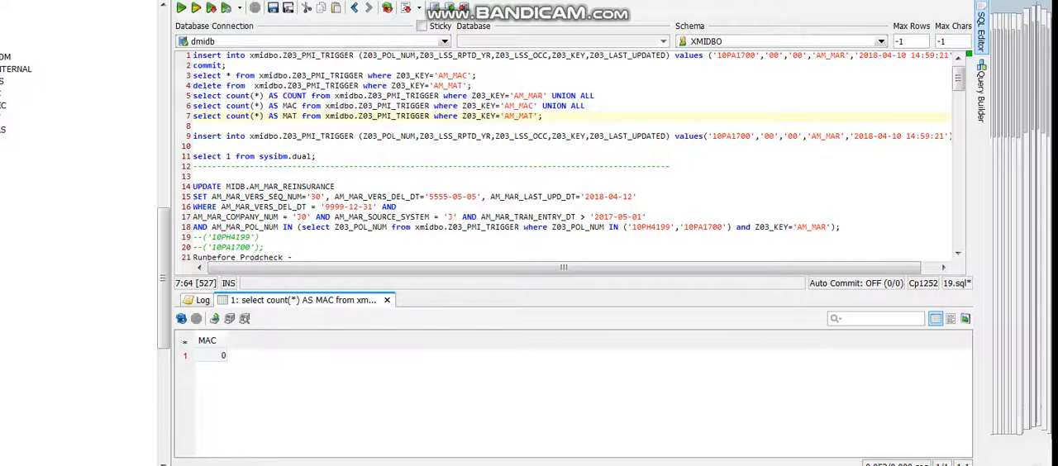
pyautogui.moveTo(472, 86); pyautogui.dragTo(192, 86)
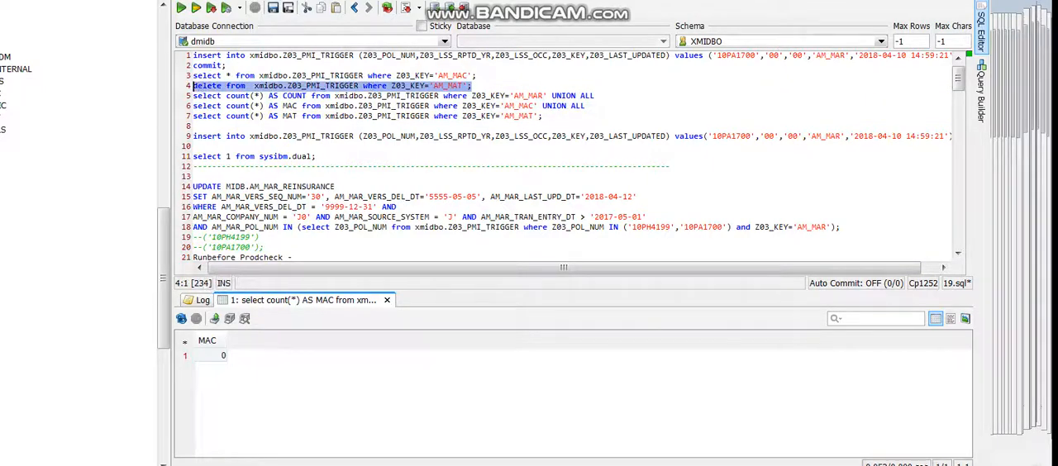
pyautogui.click(181, 7)
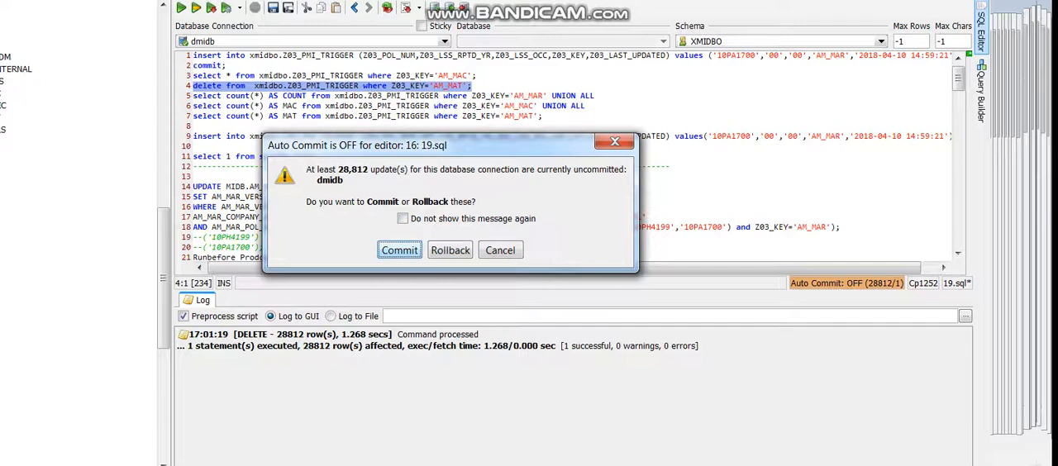
pyautogui.press('Return')
# Change the delete statement's Z03_KEY value to AM_MAR, run the statement, and commit the deletion.
pyautogui.click(474, 86)
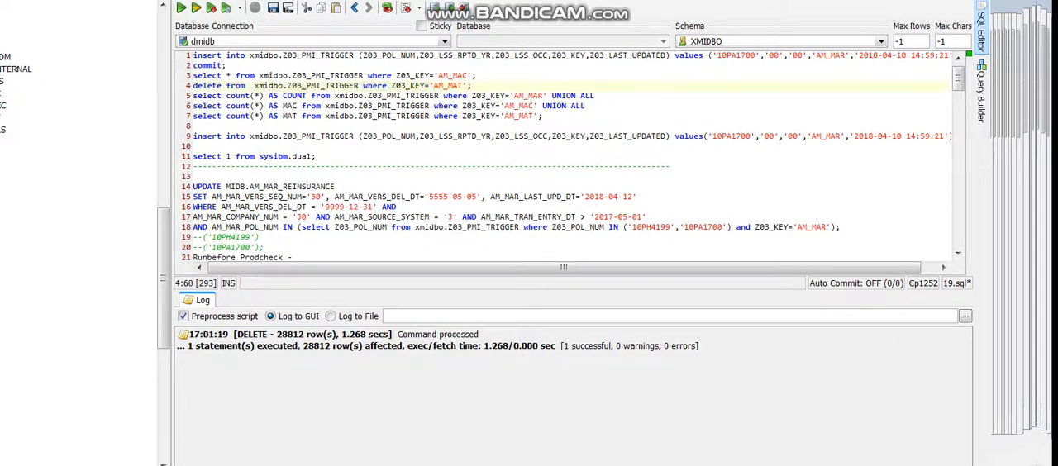
pyautogui.press('Left')
pyautogui.press('Left')
pyautogui.press('BackSpace')
pyautogui.write('C')
pyautogui.press('BackSpace')
pyautogui.write('R')
pyautogui.moveTo(474, 86); pyautogui.dragTo(194, 86)
pyautogui.click(181, 7)
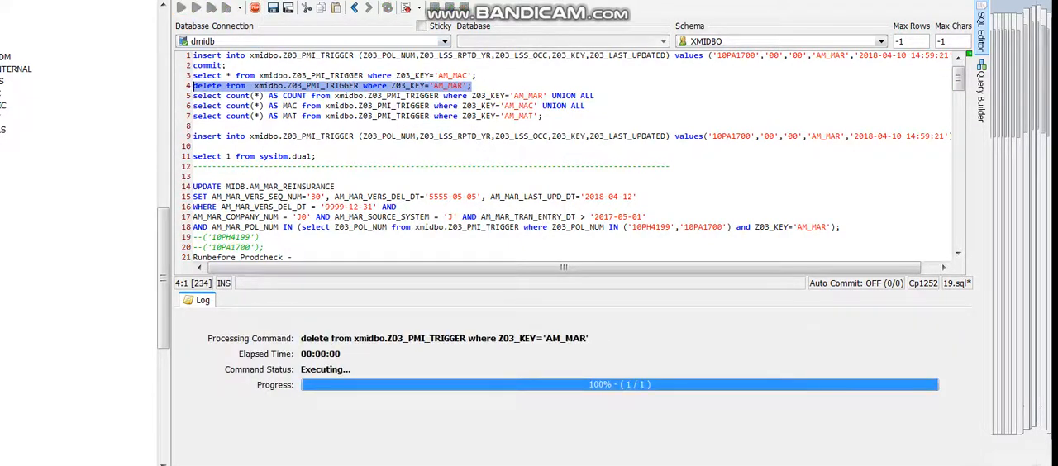
pyautogui.press('Return')
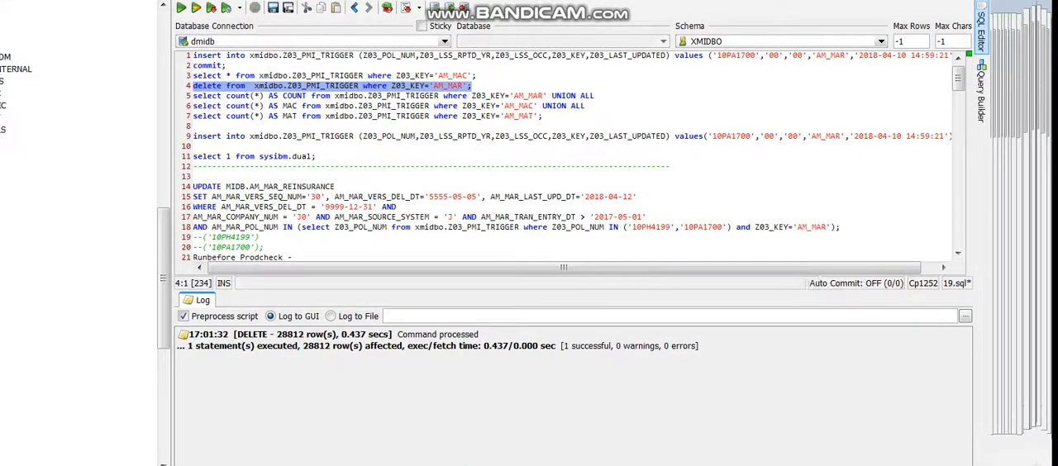
# Return to DataStage Designer and run js_GAIA_ONETime with Midrange Data Source 1 and Source Path kept at $PROJDEF.
pyautogui.hotkey('alt', 'Tab')
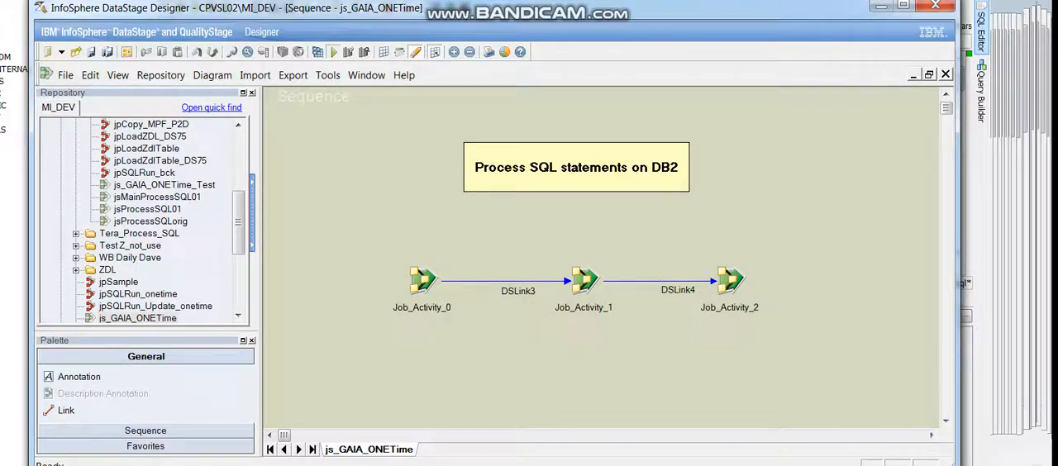
pyautogui.click(333, 51)
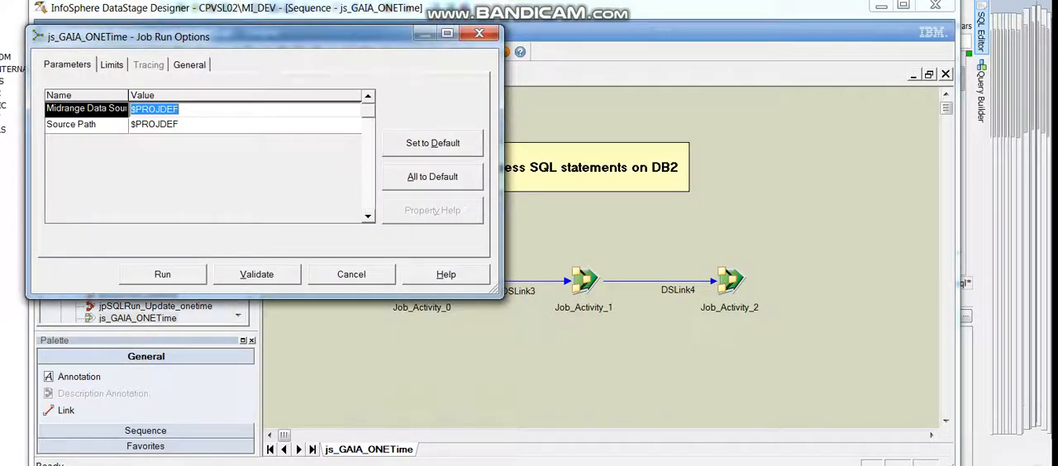
pyautogui.moveTo(128, 95); pyautogui.dragTo(163, 95)
pyautogui.click(218, 109)
pyautogui.click(215, 125)
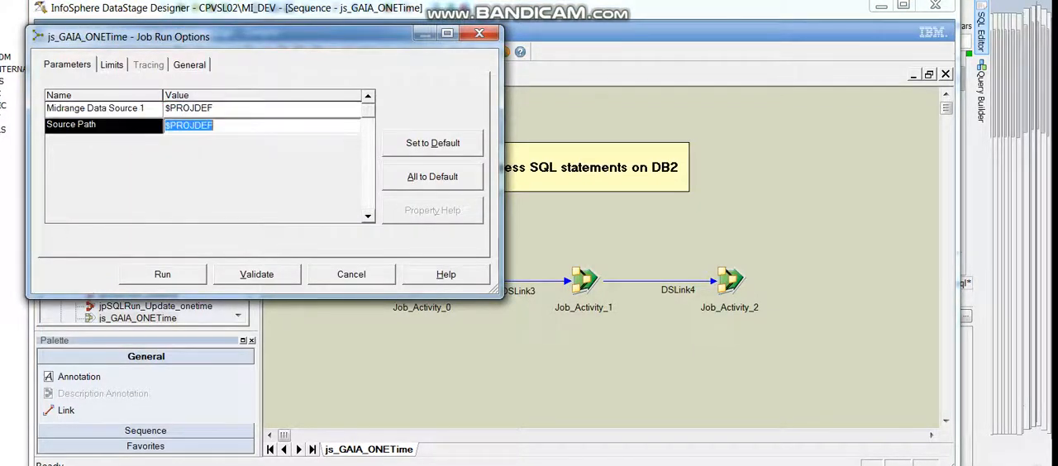
pyautogui.click(215, 108)
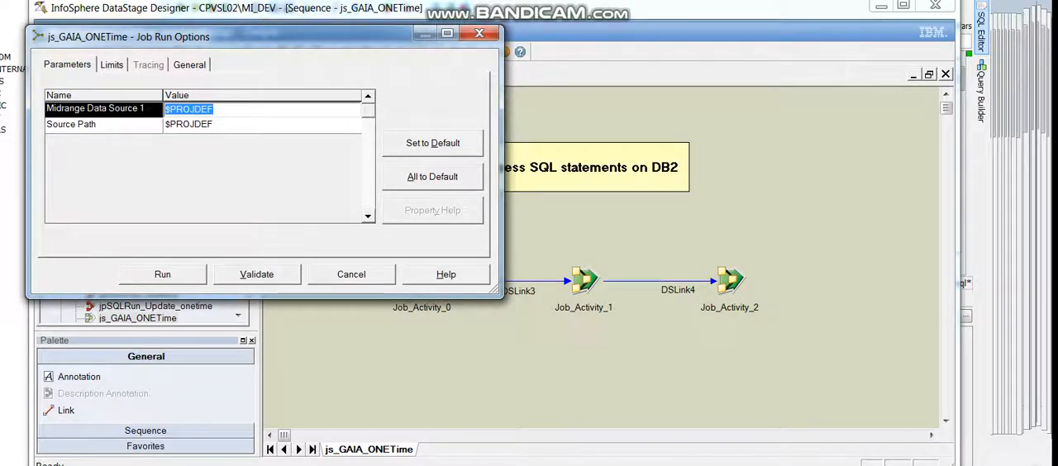
pyautogui.click(163, 274)
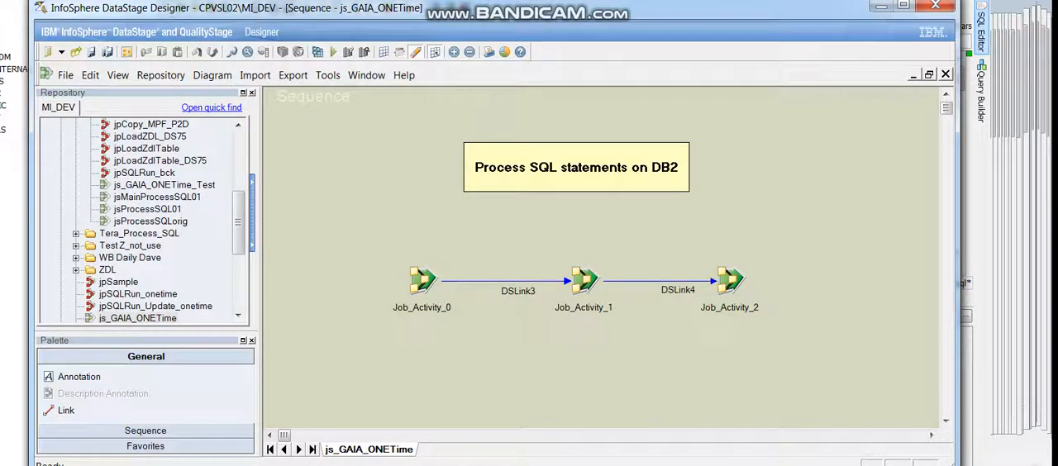
# Switch to DataStage Director, resize its window, and check the run status of js_GAIA_ONETime and jpSQLRun_onetime.
pyautogui.click(455, 465)
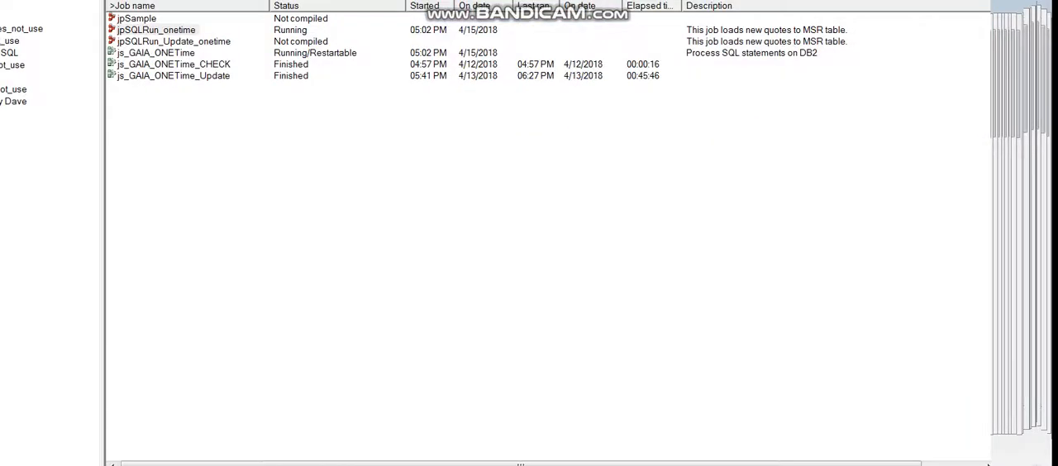
pyautogui.press('super+Down')
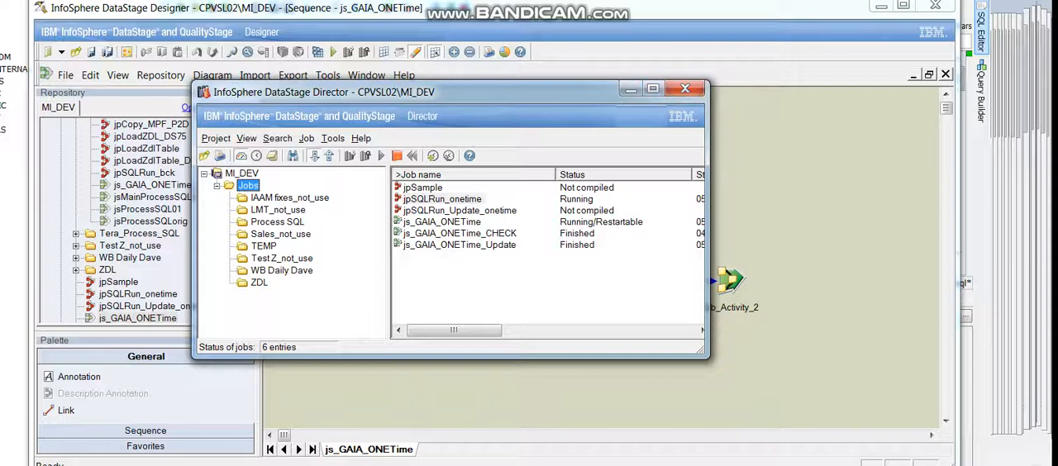
pyautogui.click(451, 222)
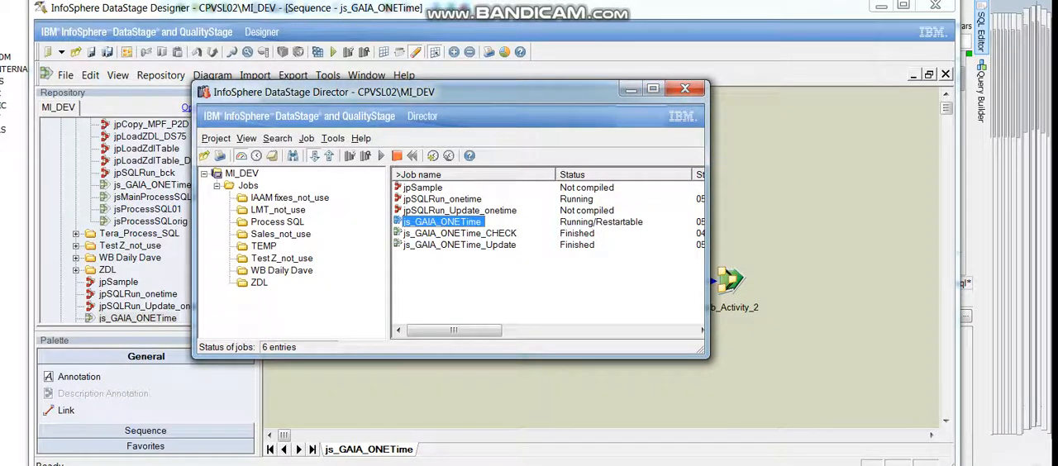
pyautogui.moveTo(709, 330); pyautogui.dragTo(923, 330)
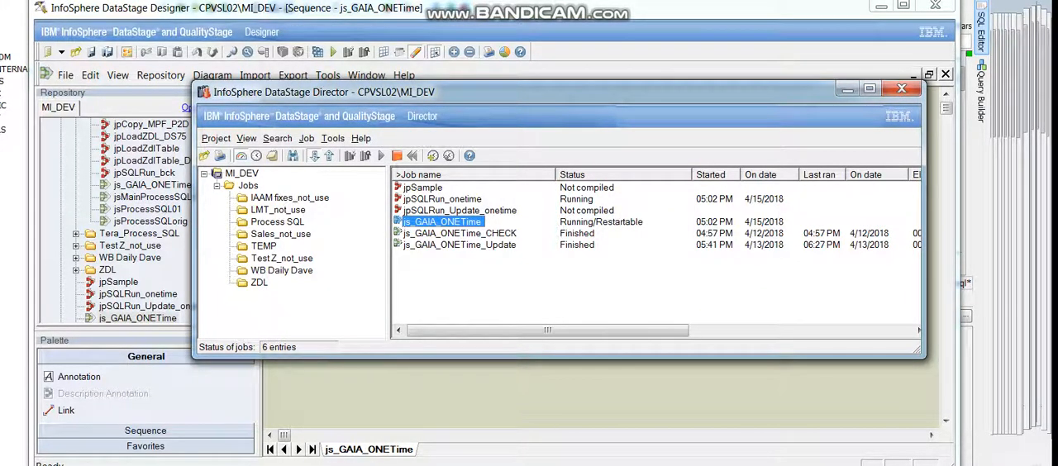
pyautogui.click(443, 199)
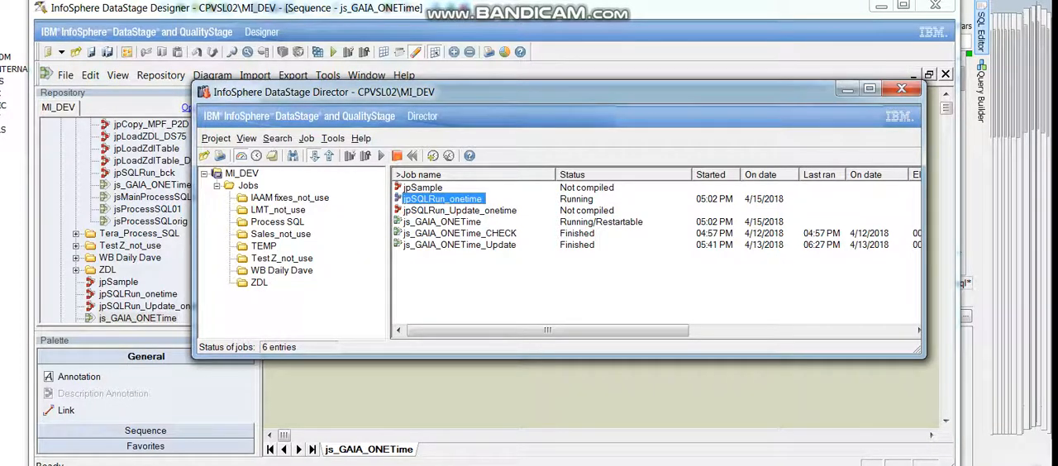
# Open the log for jpSQLRun_onetime and enlarge the window to view its most recent entries.
pyautogui.click(294, 156)
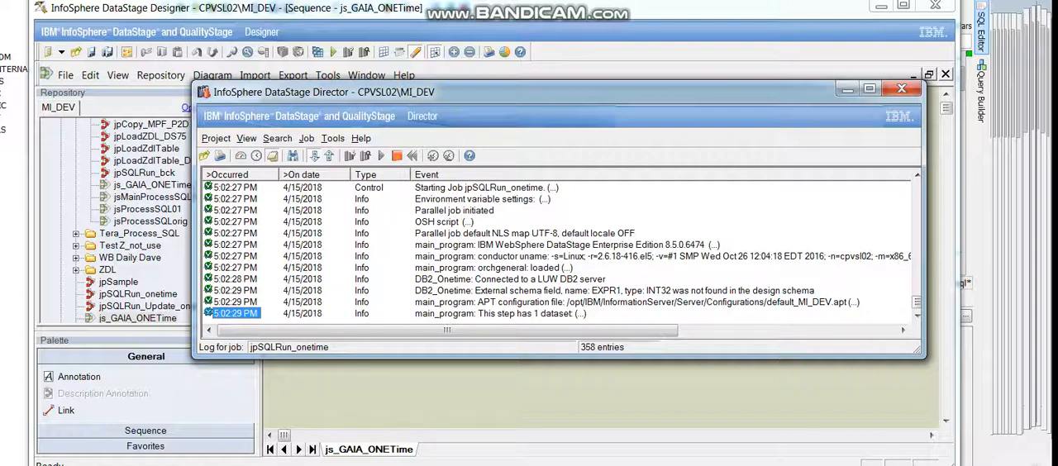
pyautogui.moveTo(559, 357); pyautogui.dragTo(559, 465)
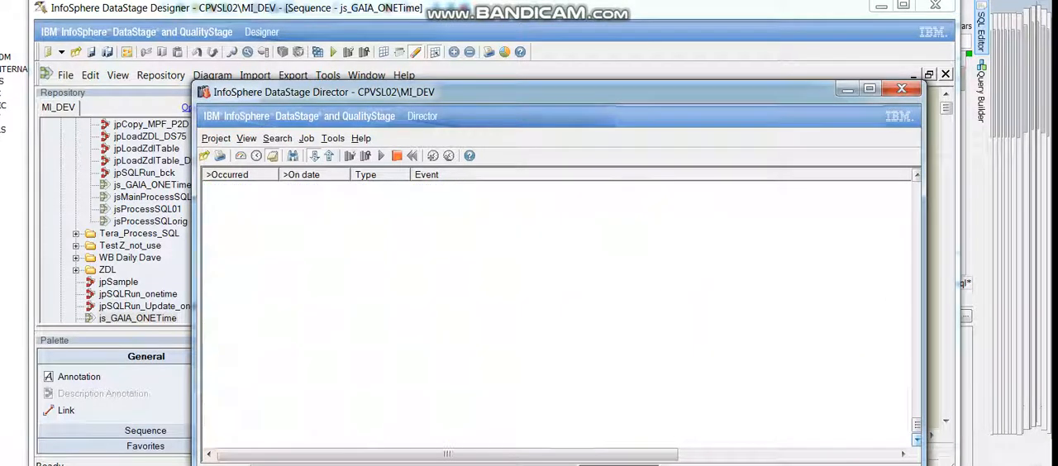
pyautogui.rightClick(917, 438)
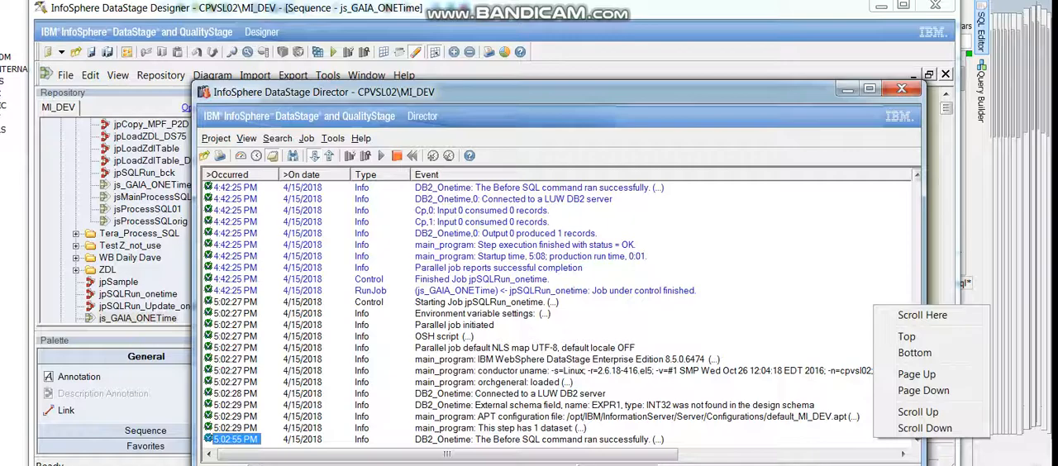
# Open the latest run's Starting Job event, examine the SQL file path and data source parameters, and close the details.
pyautogui.doubleClick(235, 303)
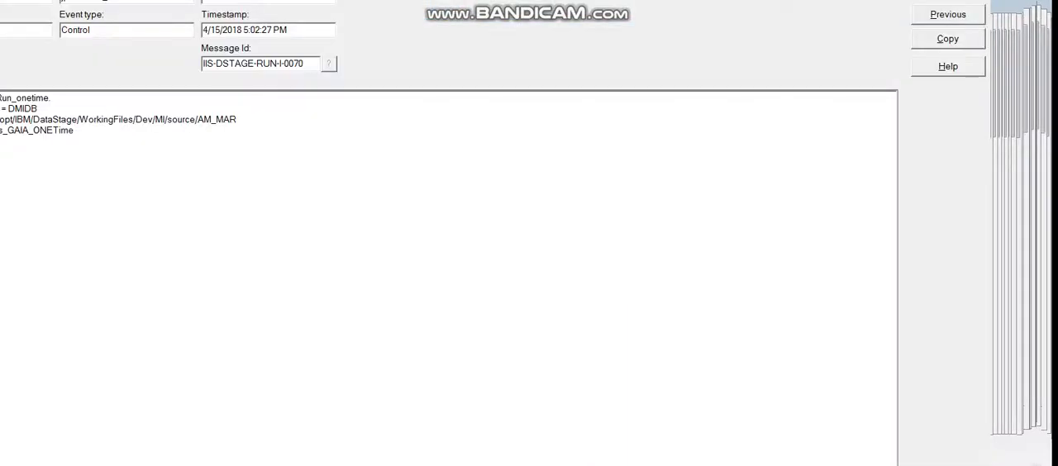
pyautogui.press('super+Down')
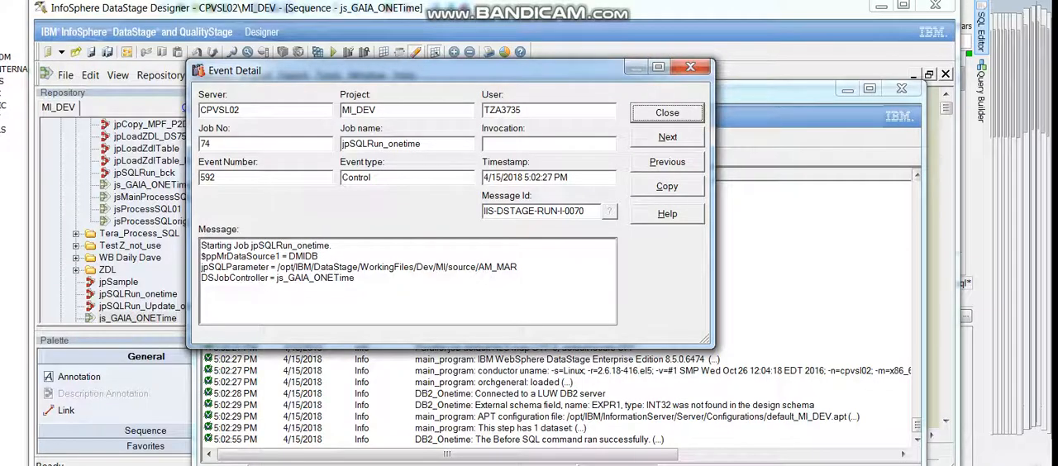
pyautogui.moveTo(326, 267); pyautogui.dragTo(478, 267)
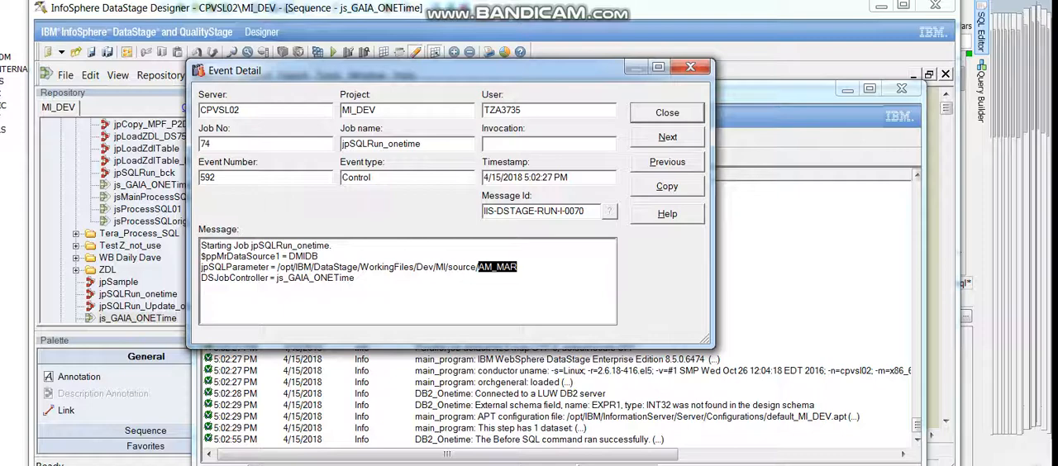
pyautogui.moveTo(319, 256); pyautogui.dragTo(288, 256)
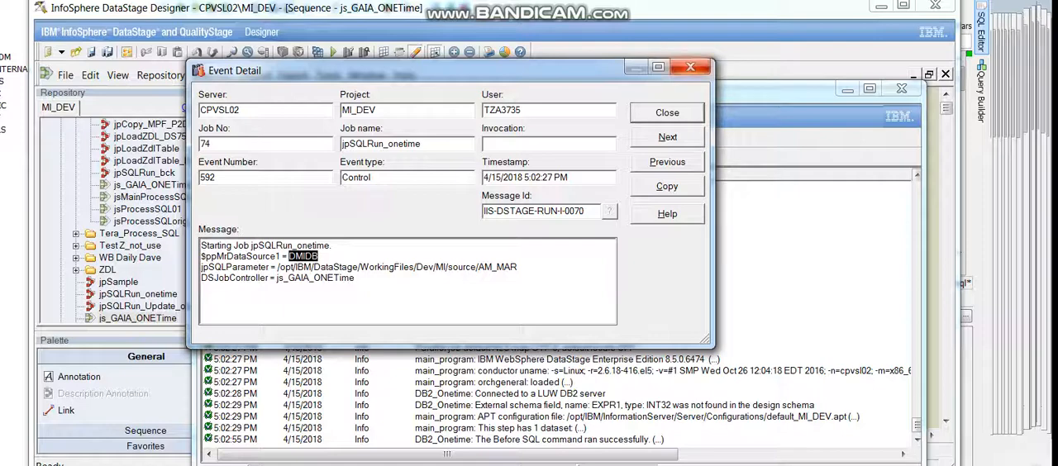
pyautogui.click(690, 66)
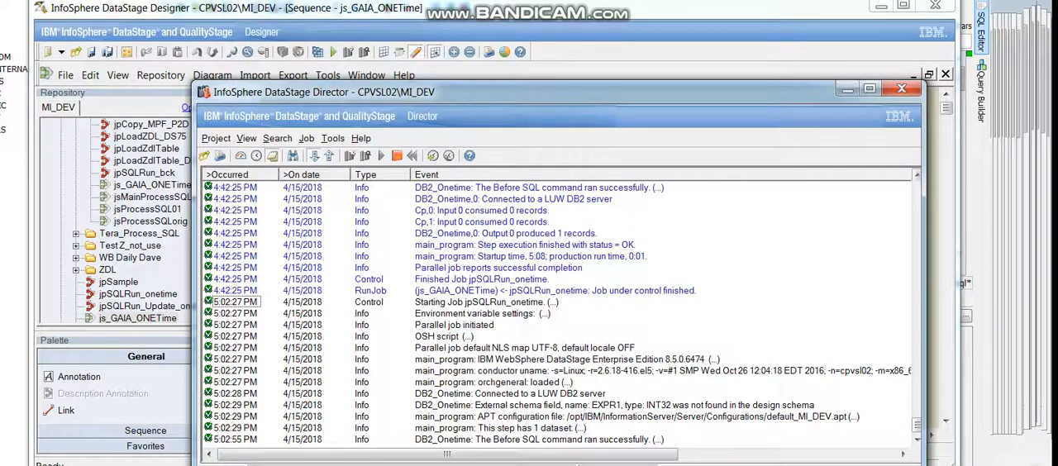
# Open the newest DB2_Onetime event in the log, read its Before SQL message through to the end, and close it.
pyautogui.rightClick(917, 441)
pyautogui.click(236, 440)
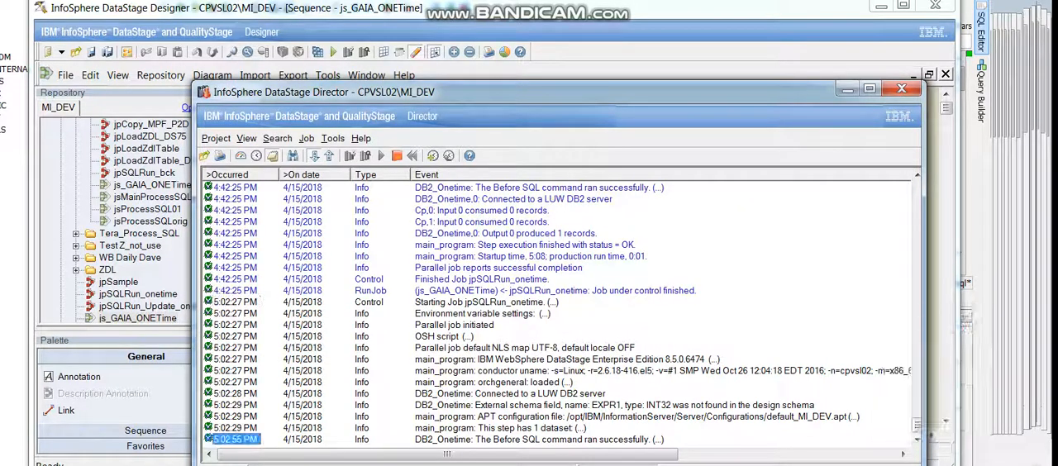
pyautogui.doubleClick(236, 440)
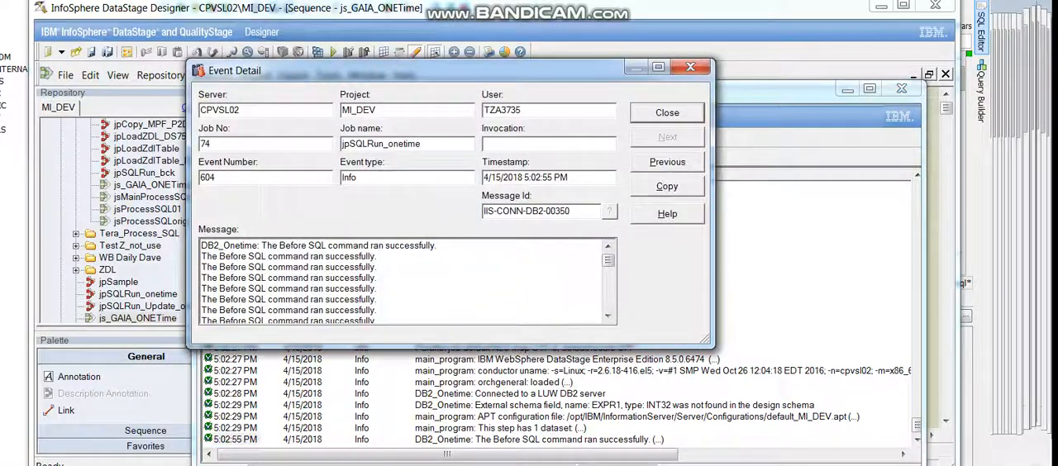
pyautogui.moveTo(608, 260); pyautogui.dragTo(609, 302)
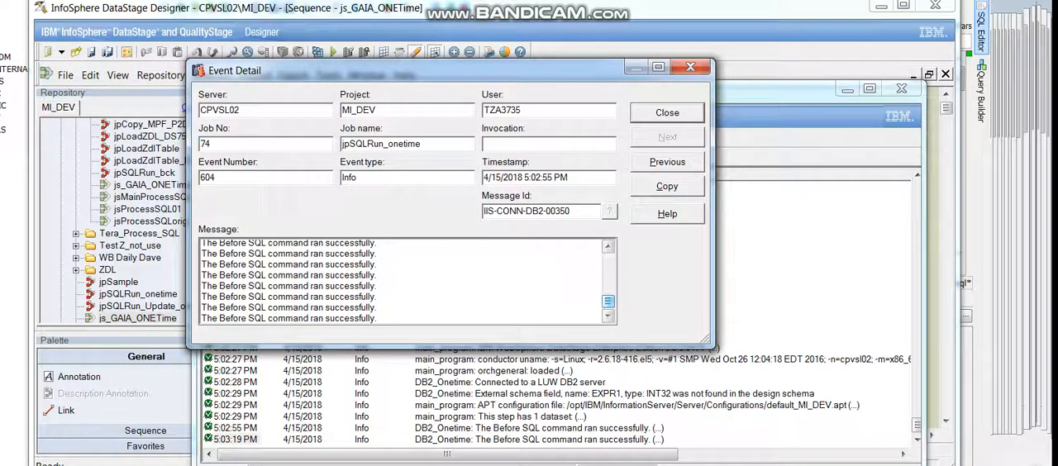
pyautogui.press('Escape')
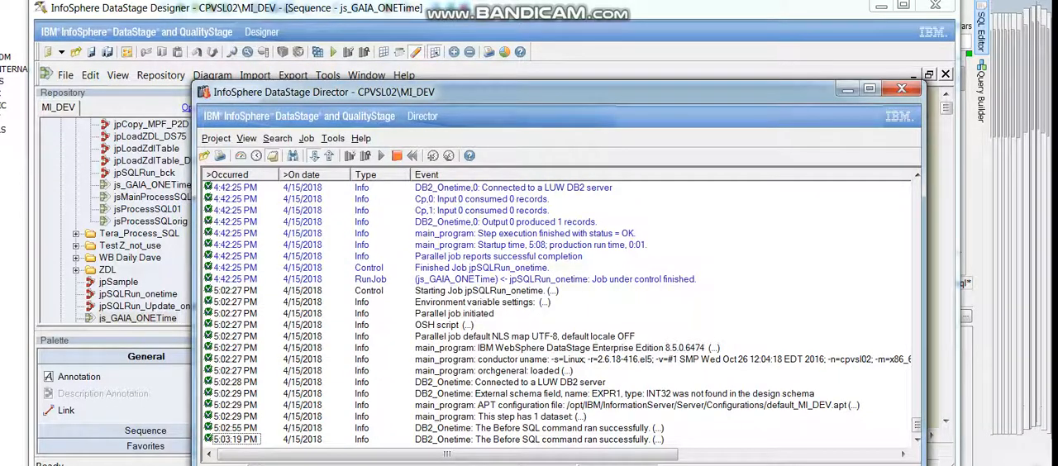
# Monitor the end of the jpSQLRun_onetime log for new Before SQL entries from the current run.
pyautogui.rightClick(918, 442)
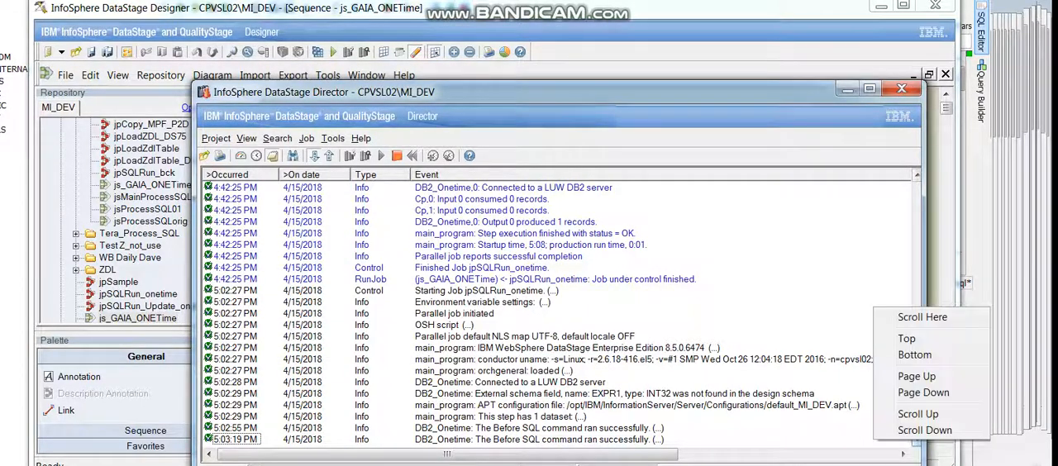
pyautogui.click(236, 440)
pyautogui.click(235, 337)
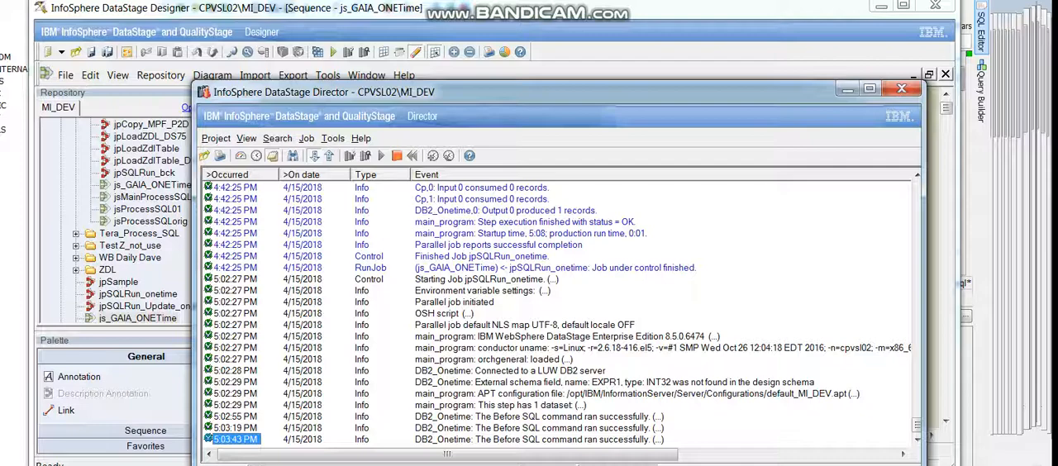
pyautogui.hotkey('alt', 'Tab')
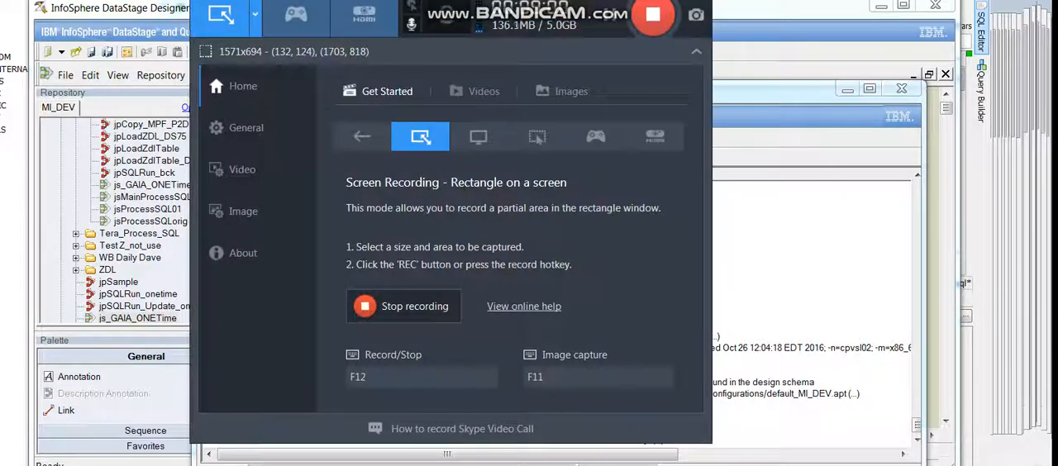